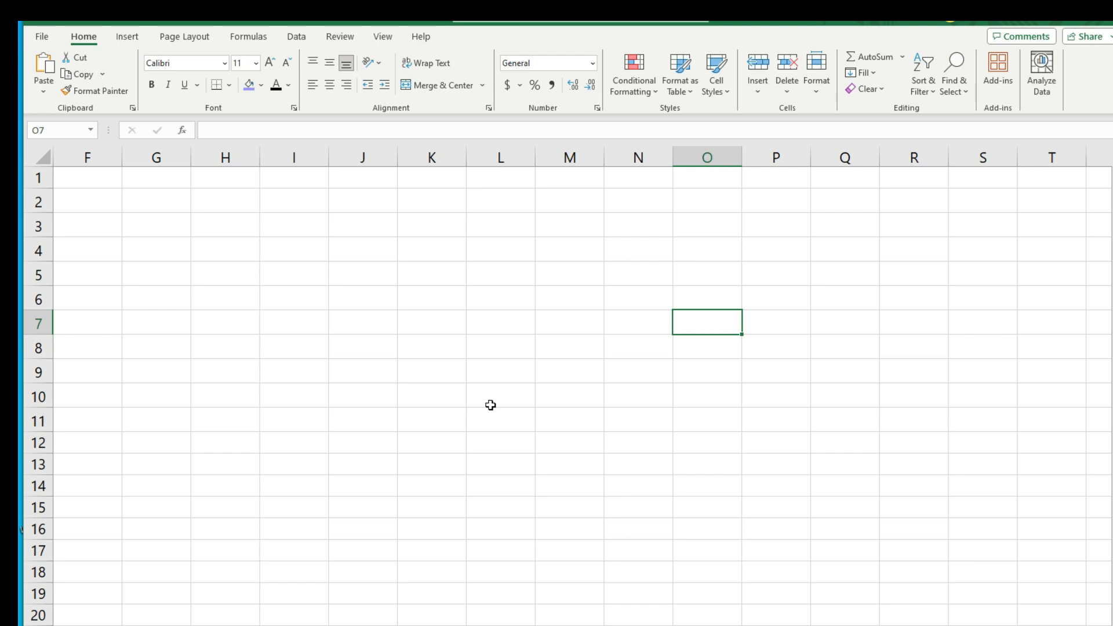
# - Enter the formula =50-20 in cell N2 to subtract two numbers directly
pyautogui.click(638, 200)
pyautogui.write('=')
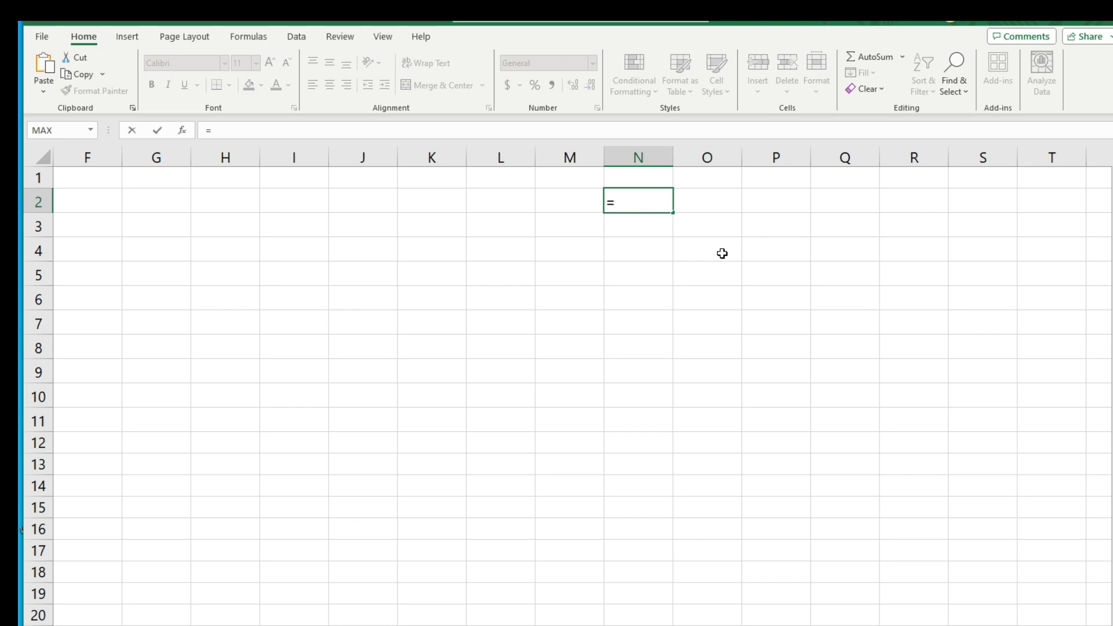
pyautogui.write('50-20')
pyautogui.press('Return')
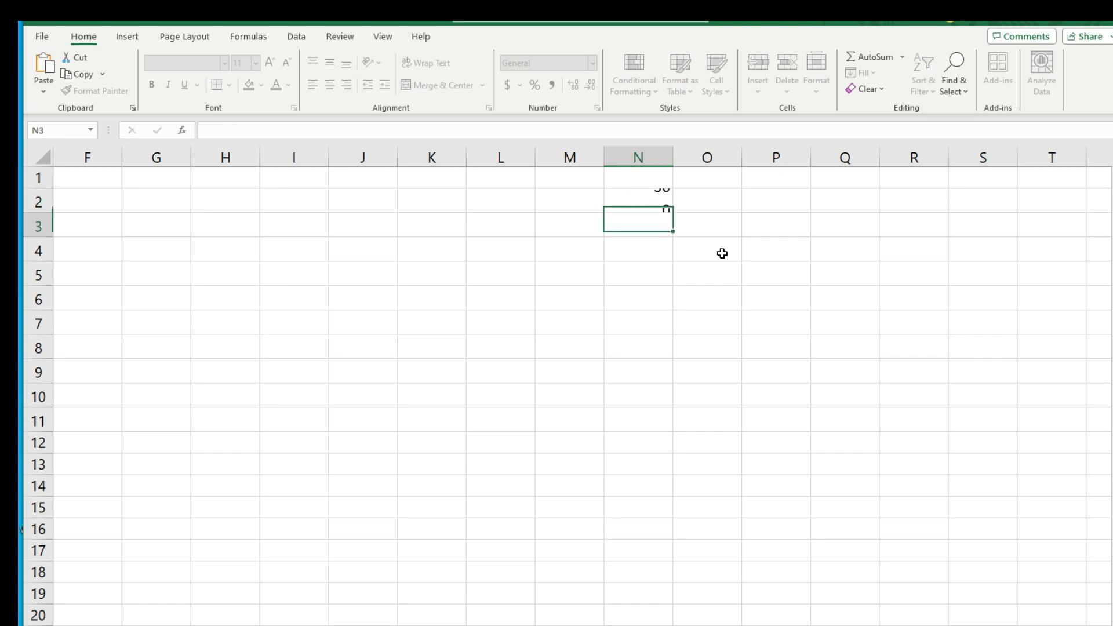
pyautogui.click(643, 203)
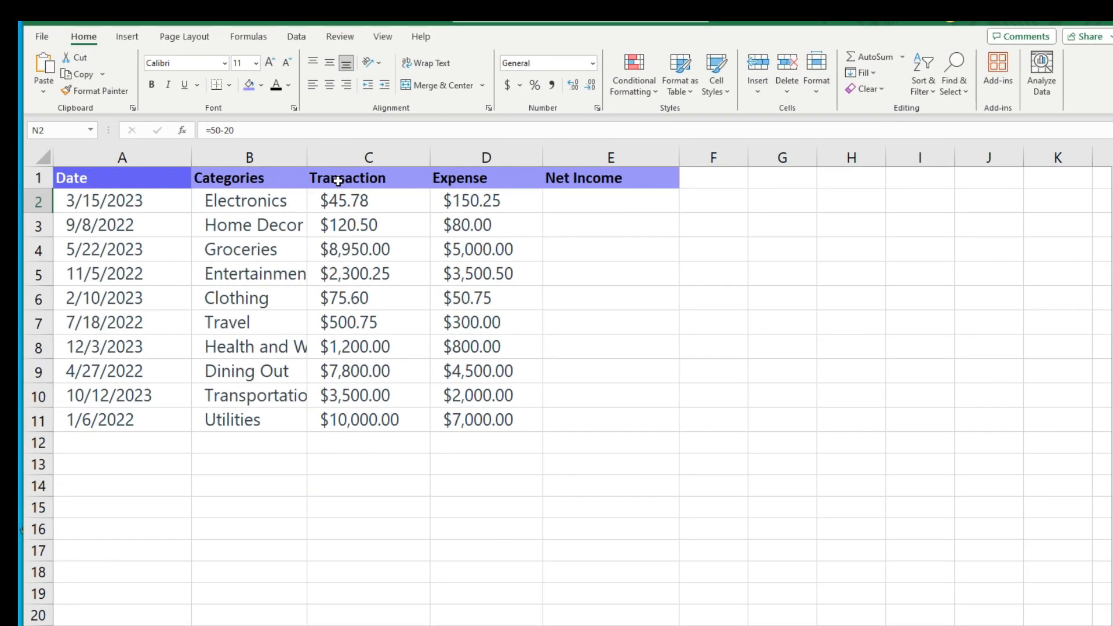
pyautogui.click(340, 181)
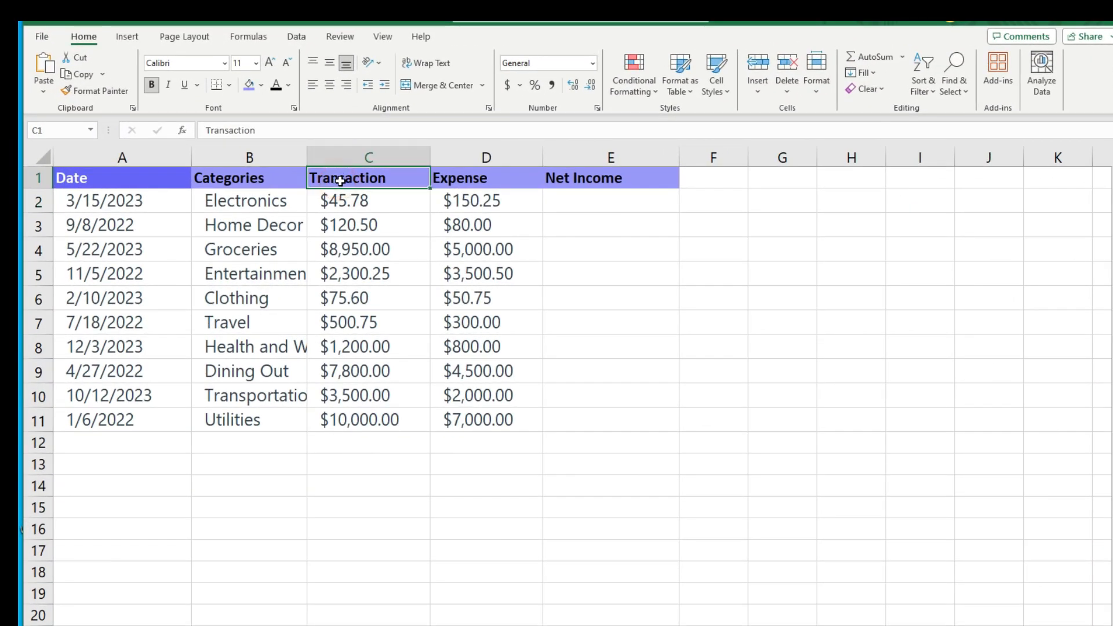
pyautogui.click(471, 178)
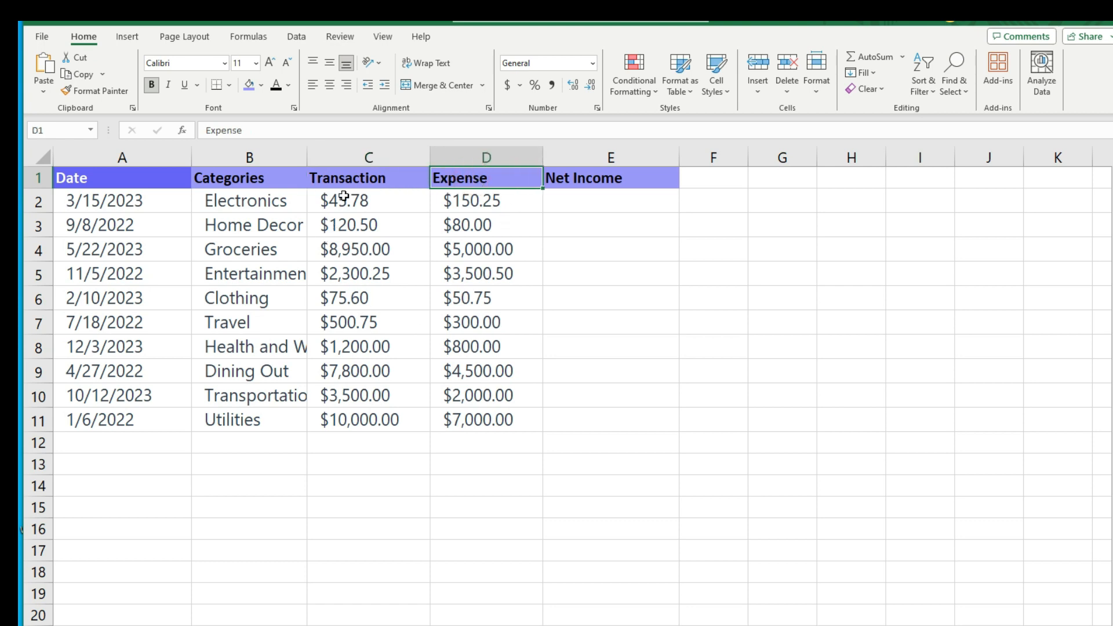
pyautogui.click(592, 178)
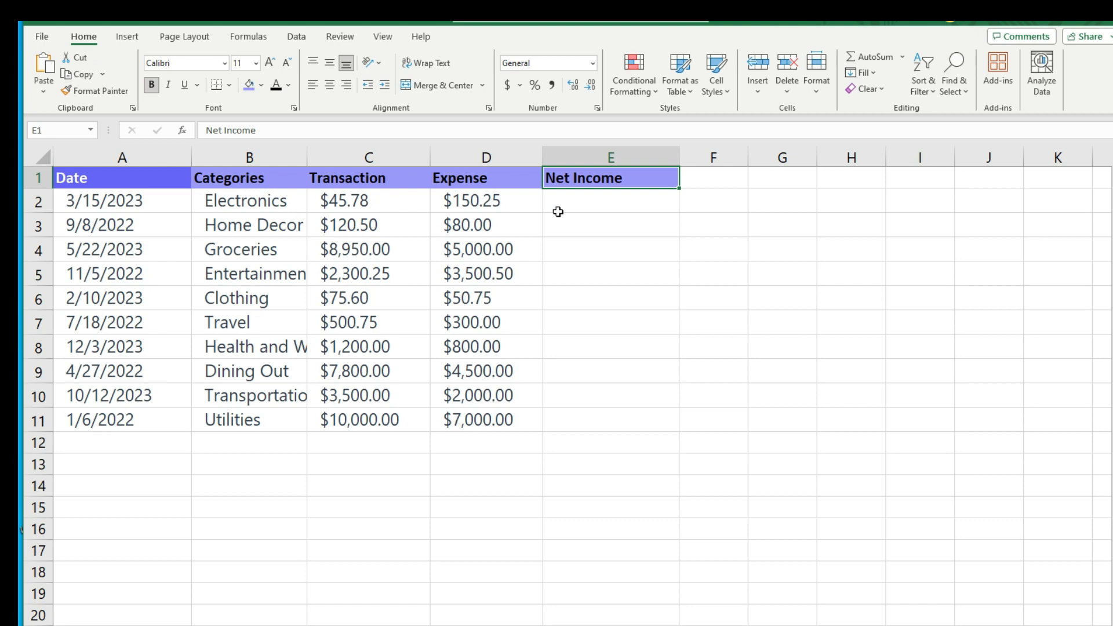
pyautogui.click(366, 207)
pyautogui.moveTo(380, 209); pyautogui.dragTo(533, 207)
# - Calculate the Electronics row's net income in cell E2 with the formula =C2-D2
pyautogui.click(569, 206)
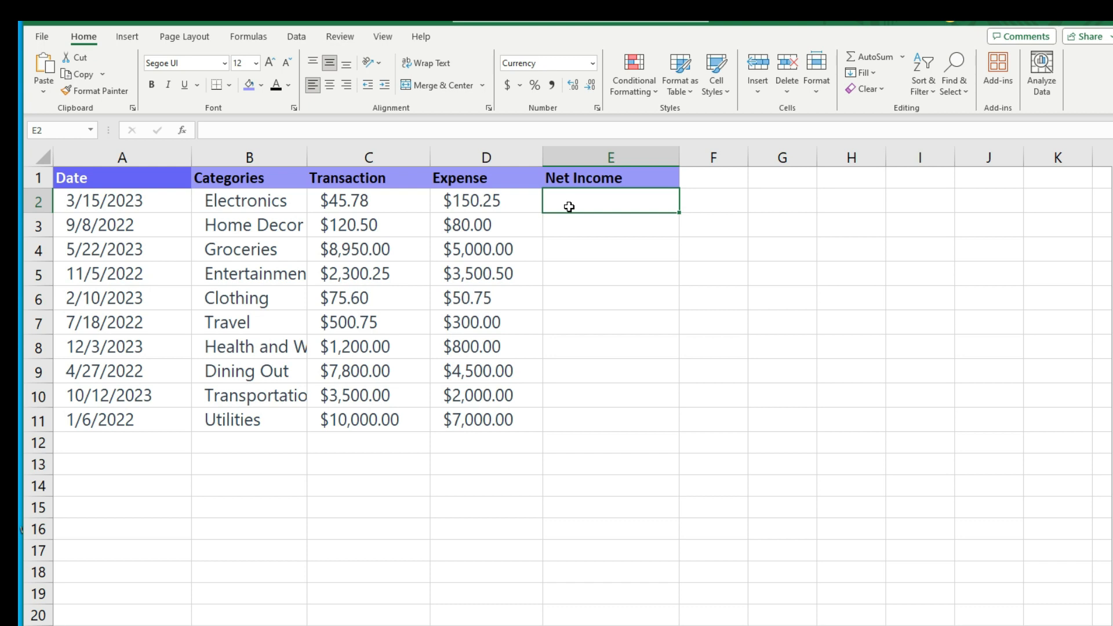
pyautogui.click(581, 205)
pyautogui.write('=')
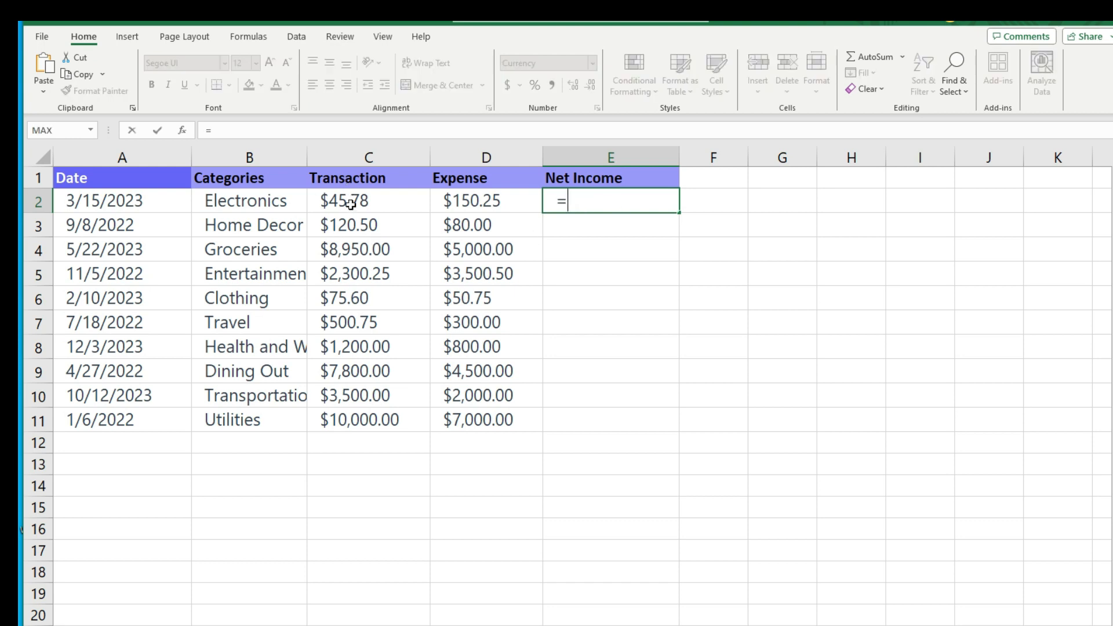
pyautogui.click(350, 204)
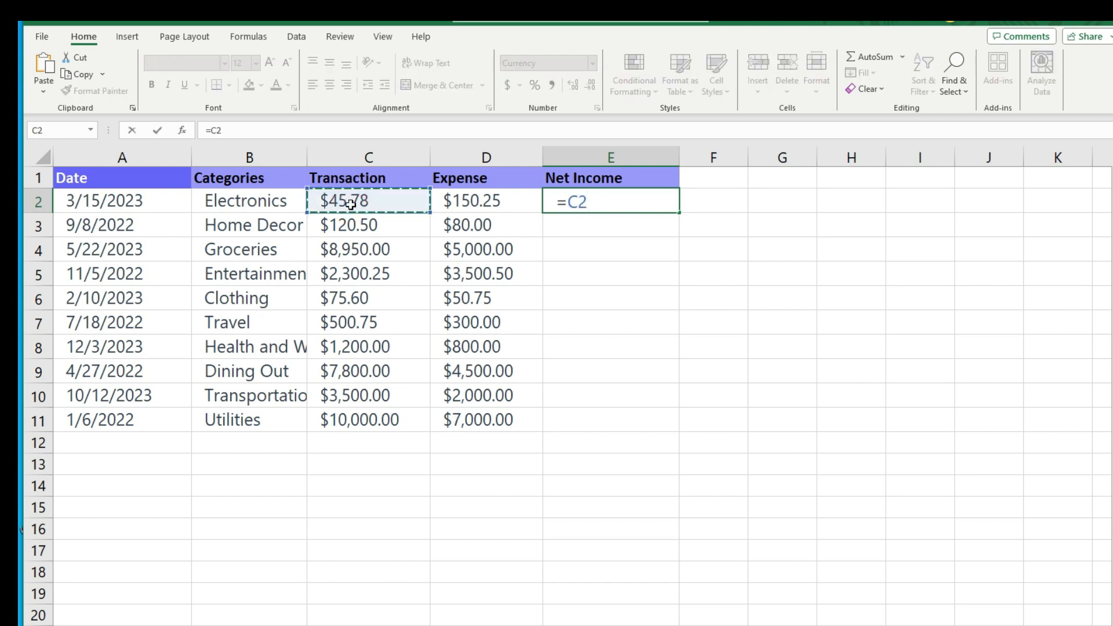
pyautogui.write('-')
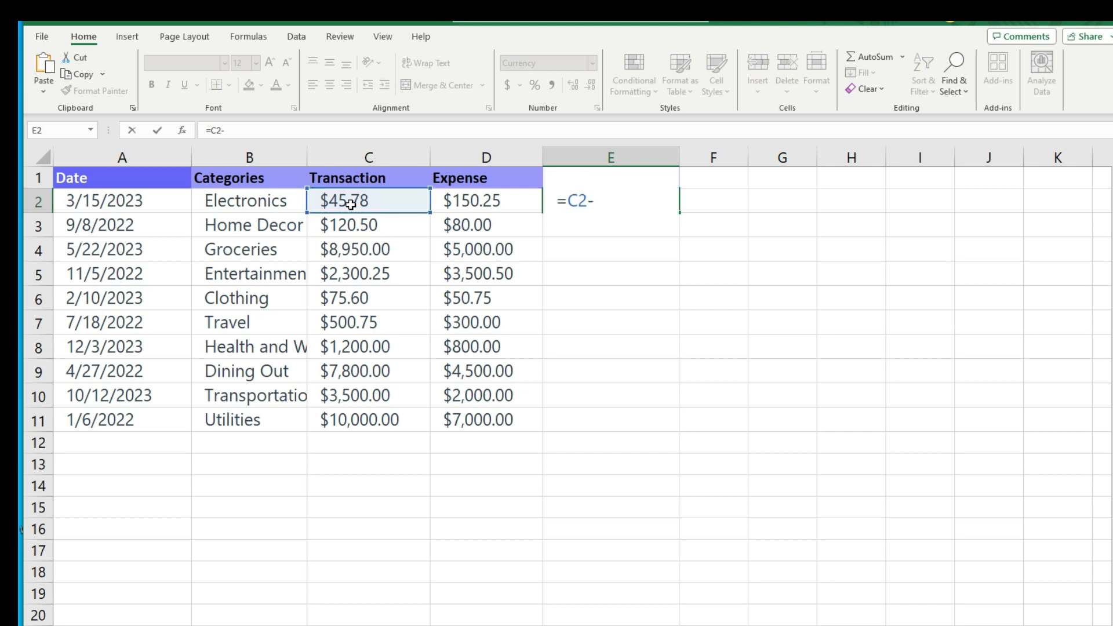
pyautogui.click(458, 204)
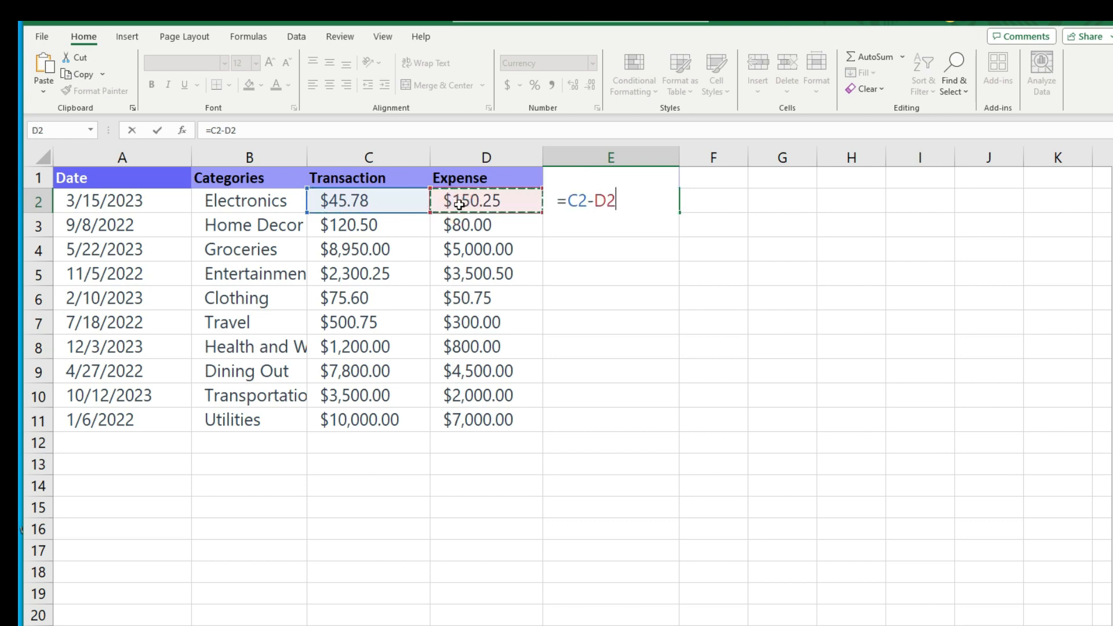
pyautogui.press('Return')
pyautogui.click(586, 202)
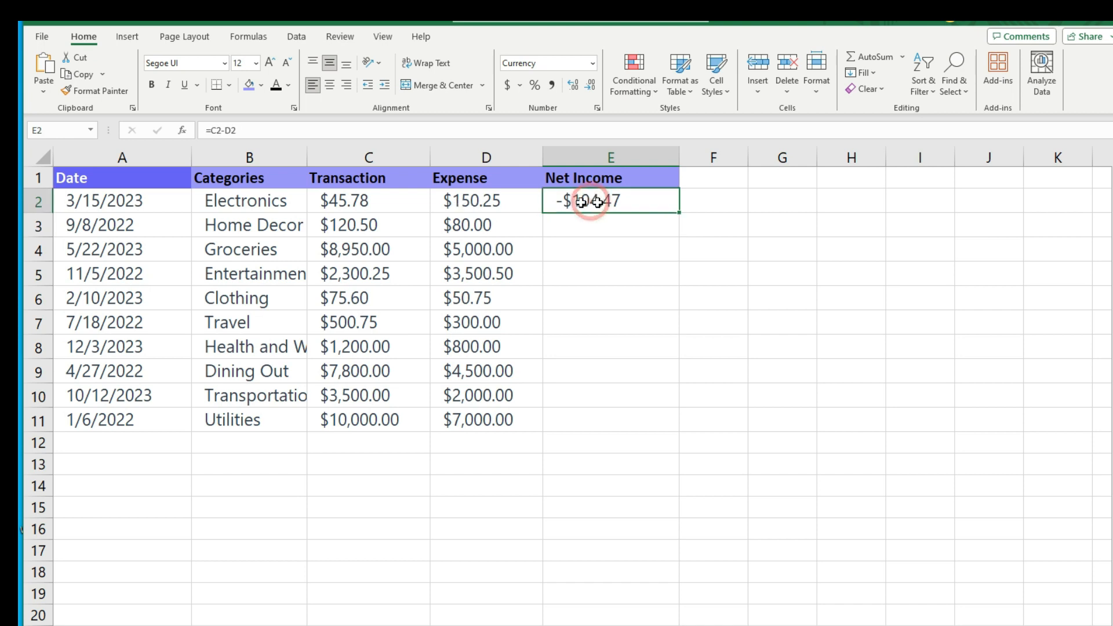
# - Fill the net income formula from E2 down through E11 and inspect the copied formula in E3
pyautogui.click(639, 214)
pyautogui.click(638, 204)
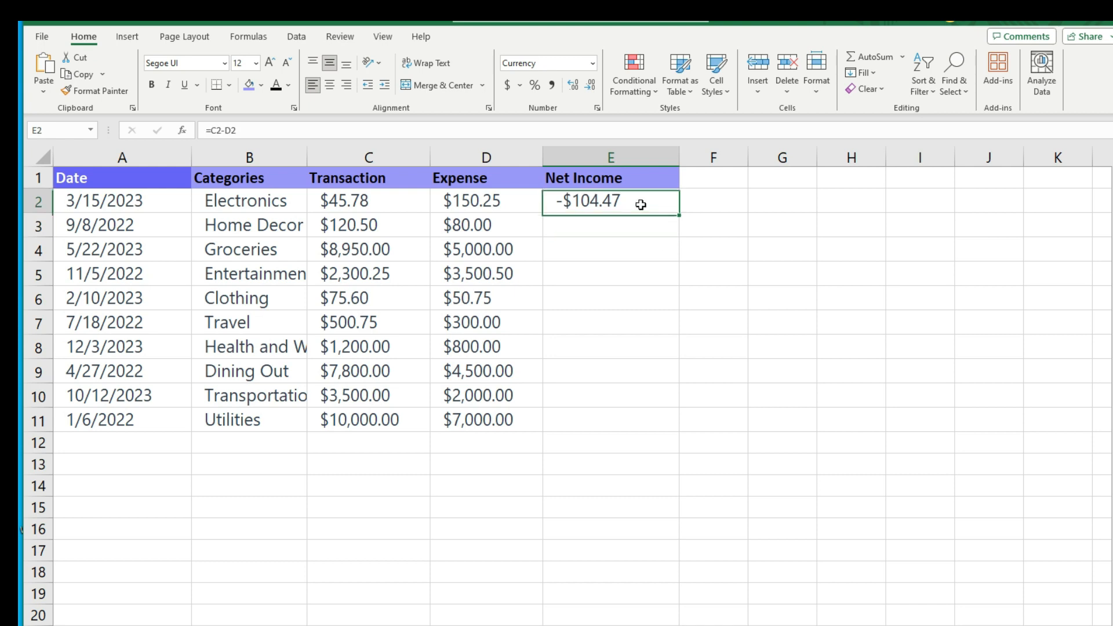
pyautogui.moveTo(638, 229); pyautogui.dragTo(621, 442)
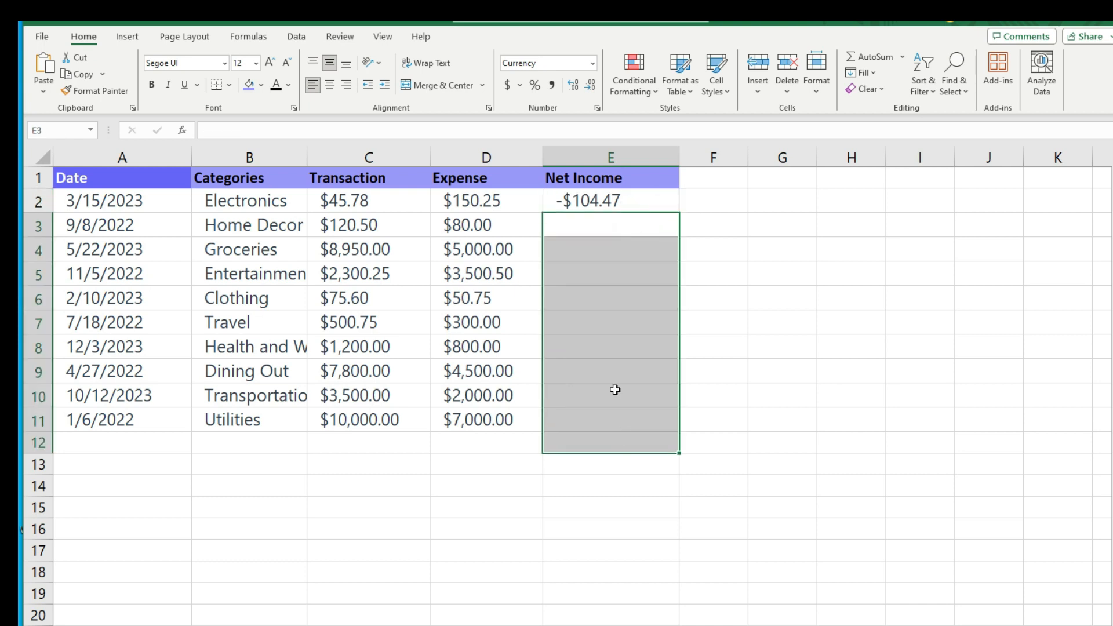
pyautogui.click(654, 193)
pyautogui.moveTo(677, 212); pyautogui.dragTo(675, 434)
pyautogui.click(583, 227)
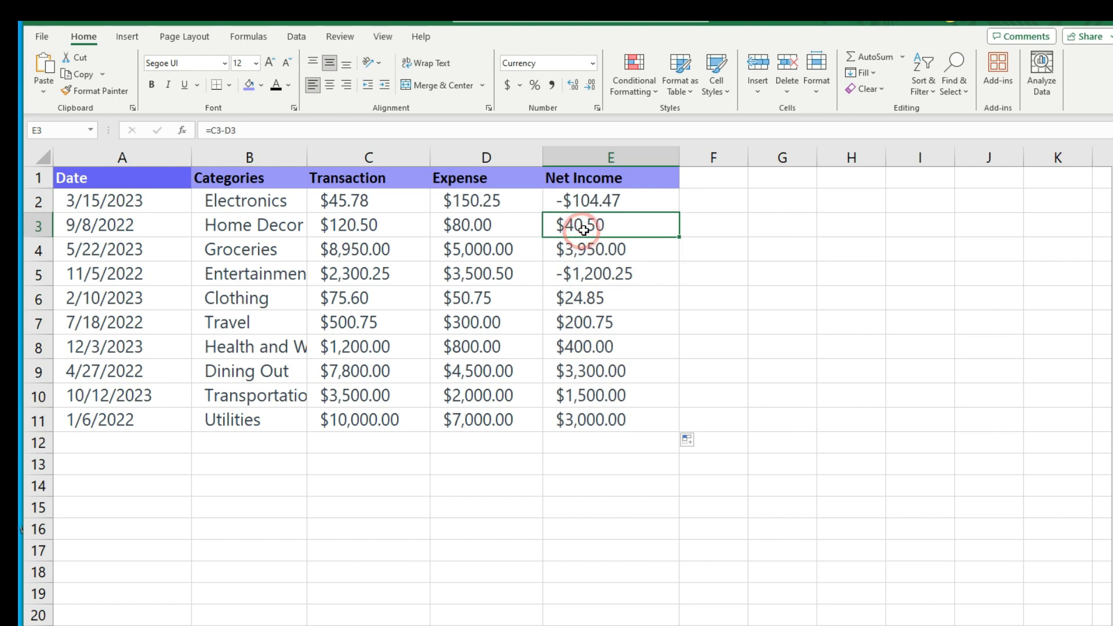
pyautogui.doubleClick(585, 229)
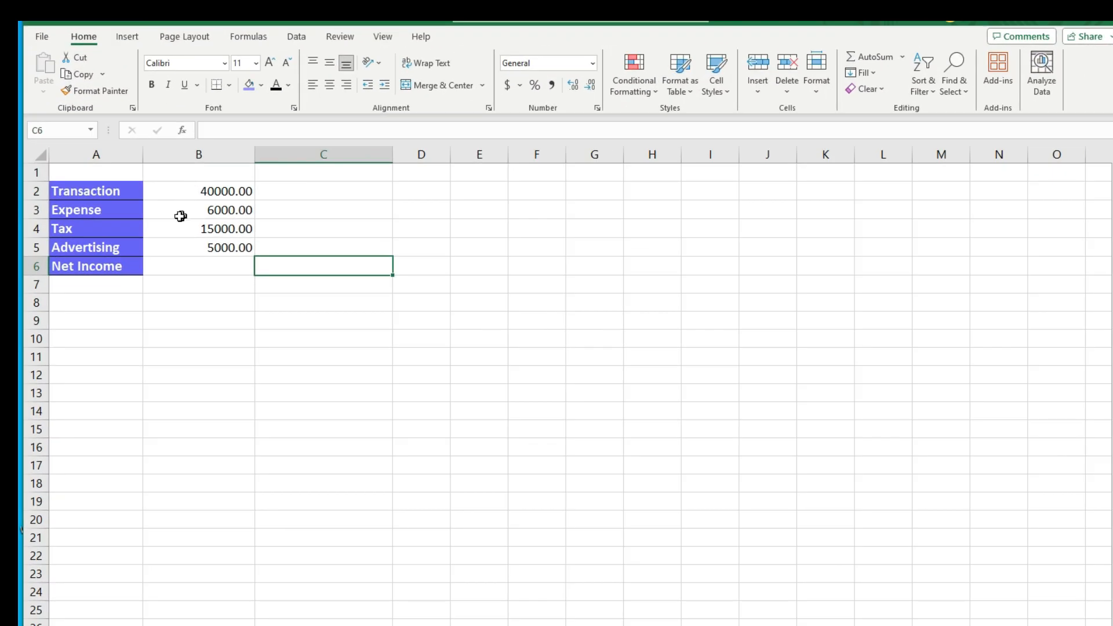
# - Calculate net income in cell B6 by subtracting each cost cell from the transaction amount with =B2-B3-B4-B5
pyautogui.moveTo(105, 186); pyautogui.dragTo(200, 271)
pyautogui.click(307, 278)
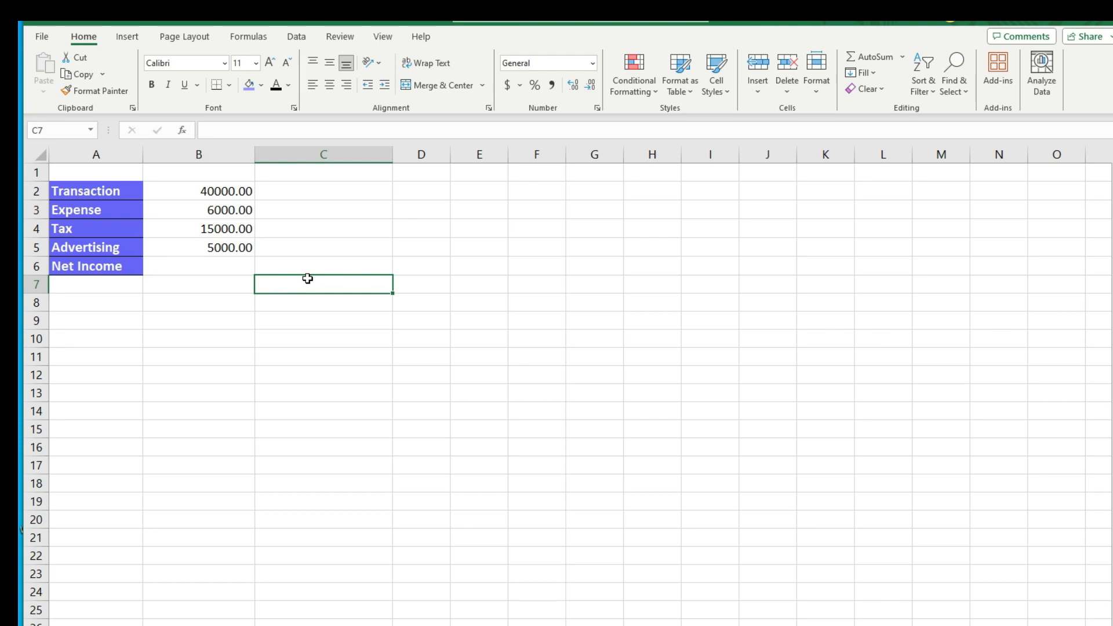
pyautogui.click(207, 268)
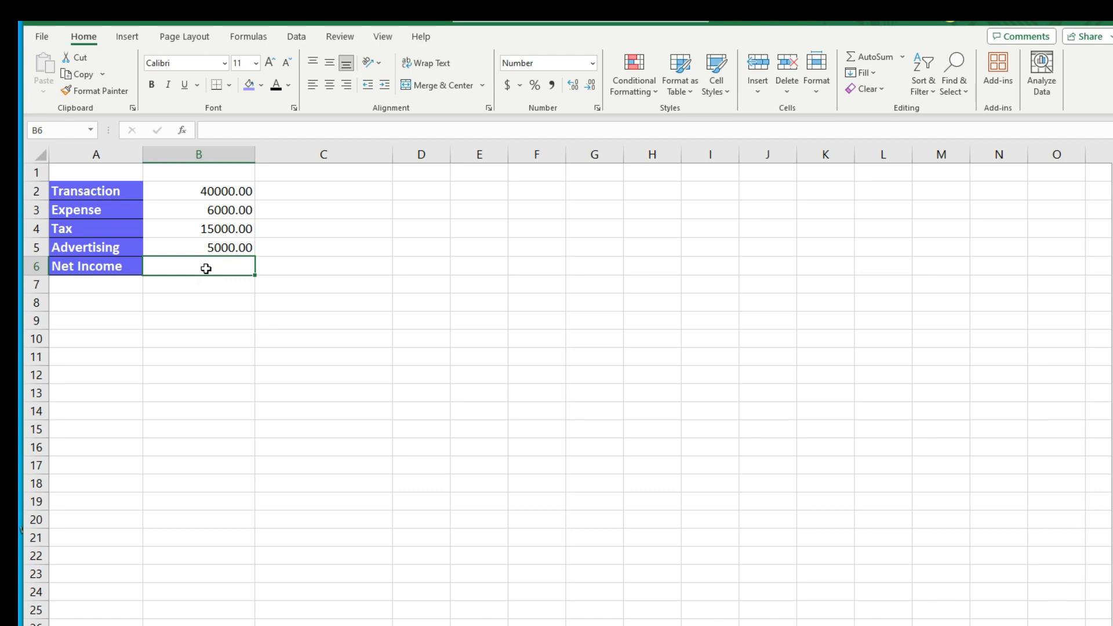
pyautogui.write('=')
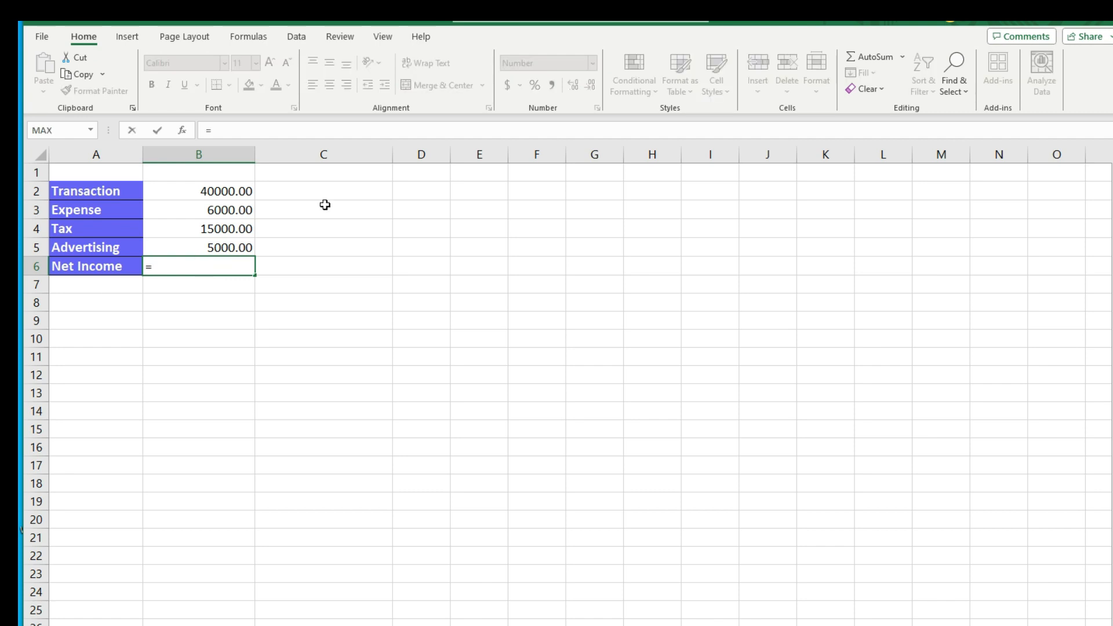
pyautogui.click(235, 192)
pyautogui.write('-')
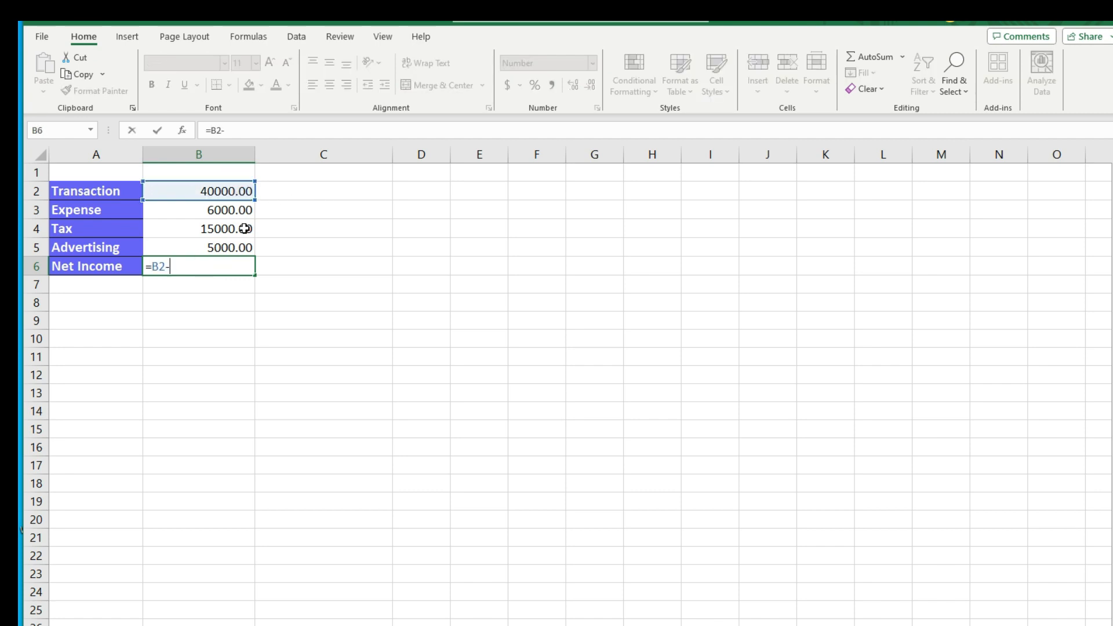
pyautogui.click(222, 211)
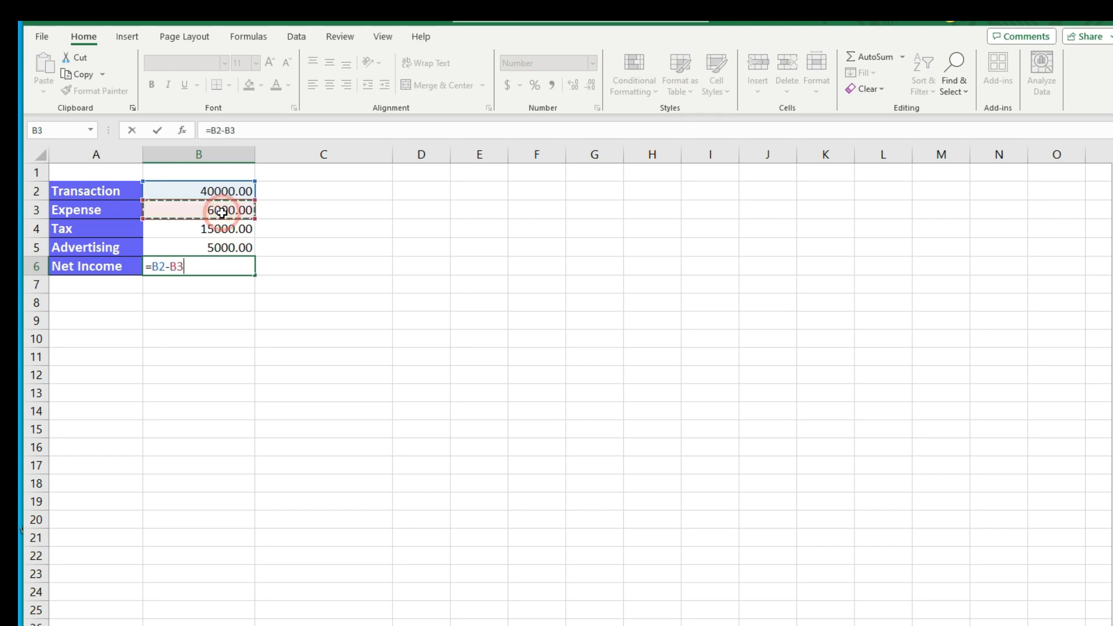
pyautogui.write('-')
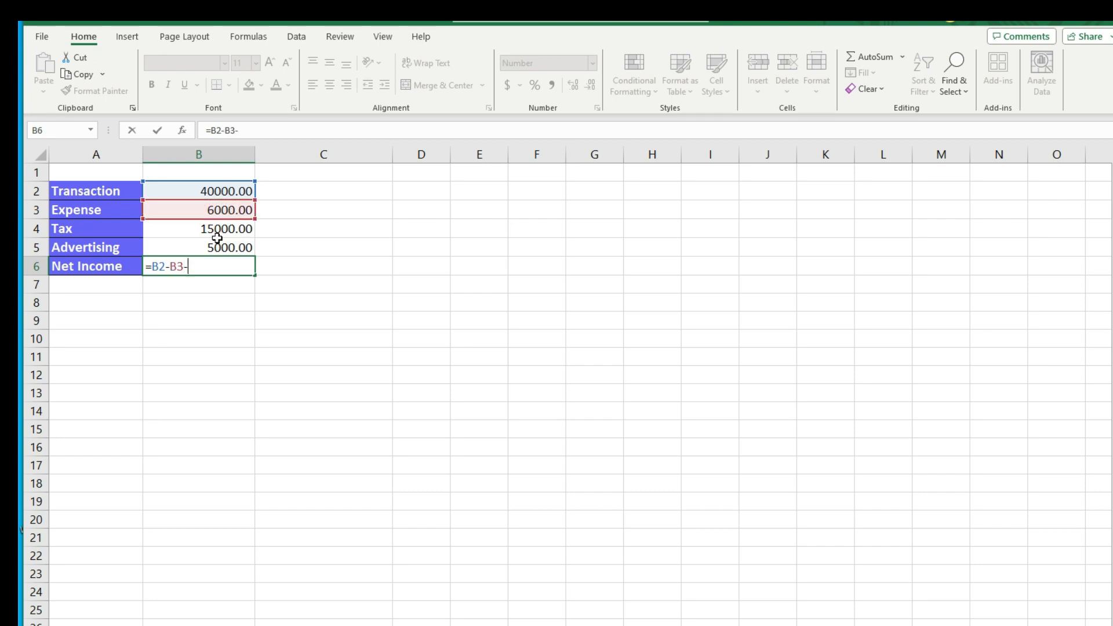
pyautogui.click(217, 230)
pyautogui.write('-')
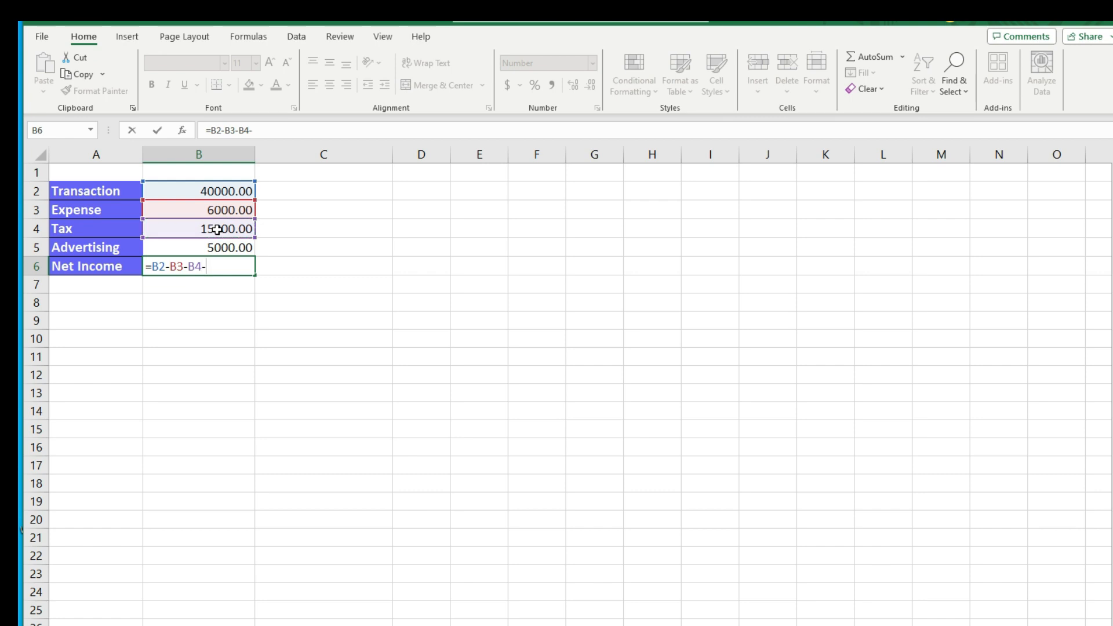
pyautogui.click(208, 250)
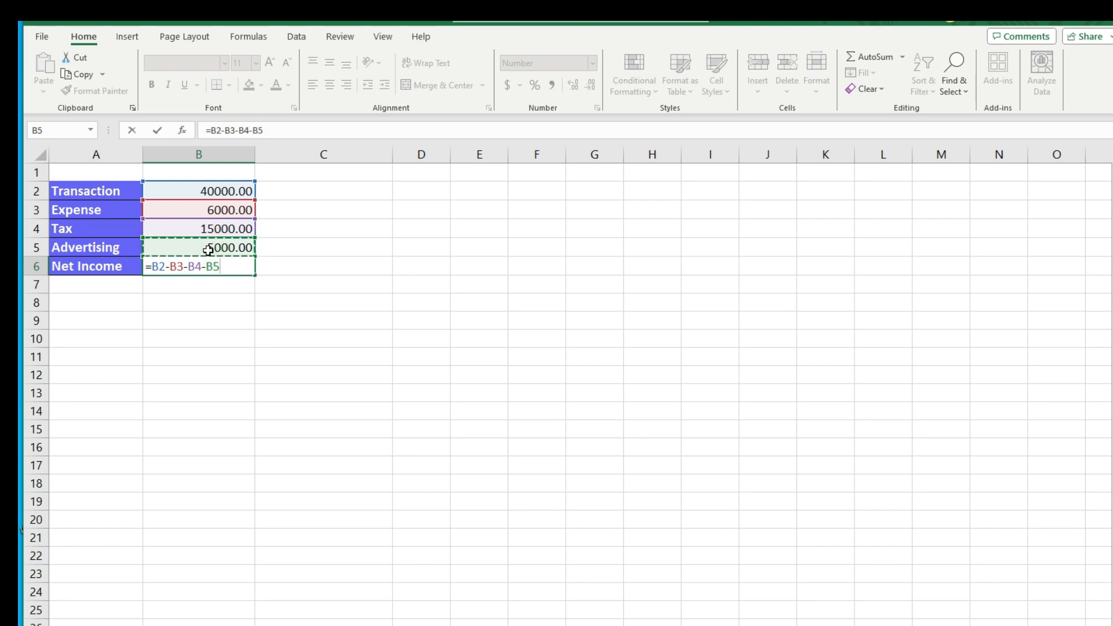
pyautogui.press('Return')
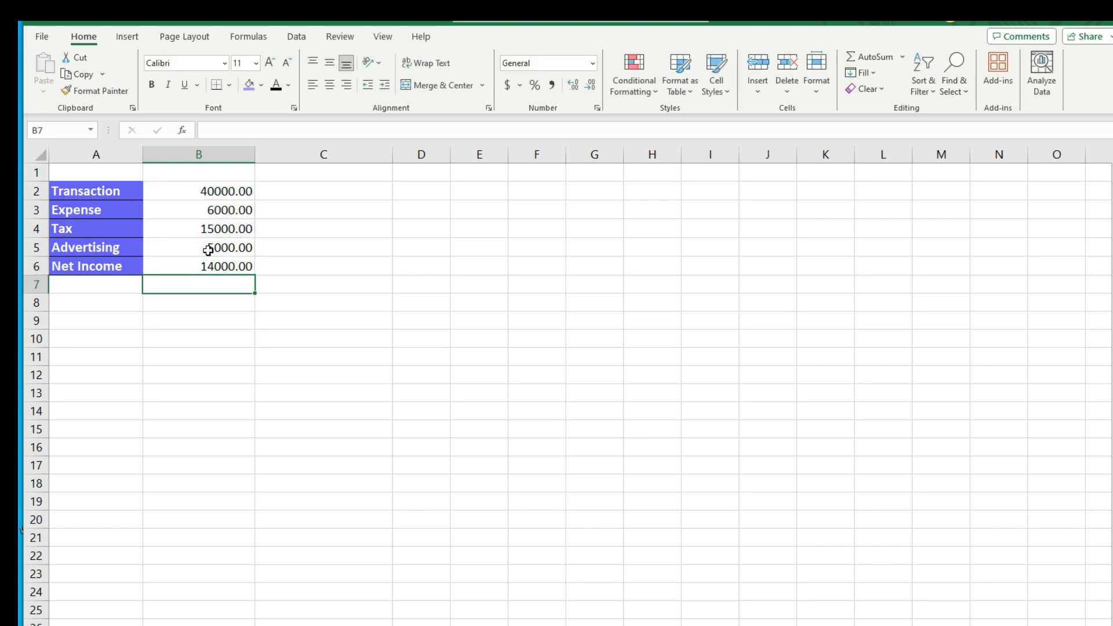
pyautogui.click(174, 271)
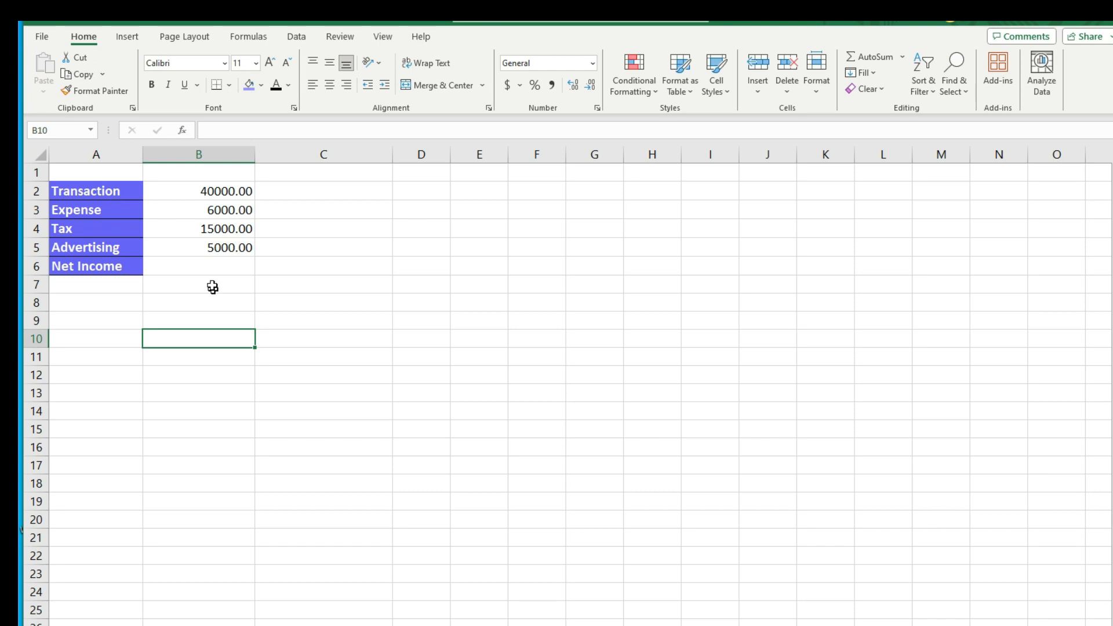
# - Calculate net income in cell B6 by subtracting the summed costs from the transaction amount with =B2-SUM(B3:B5)
pyautogui.click(216, 267)
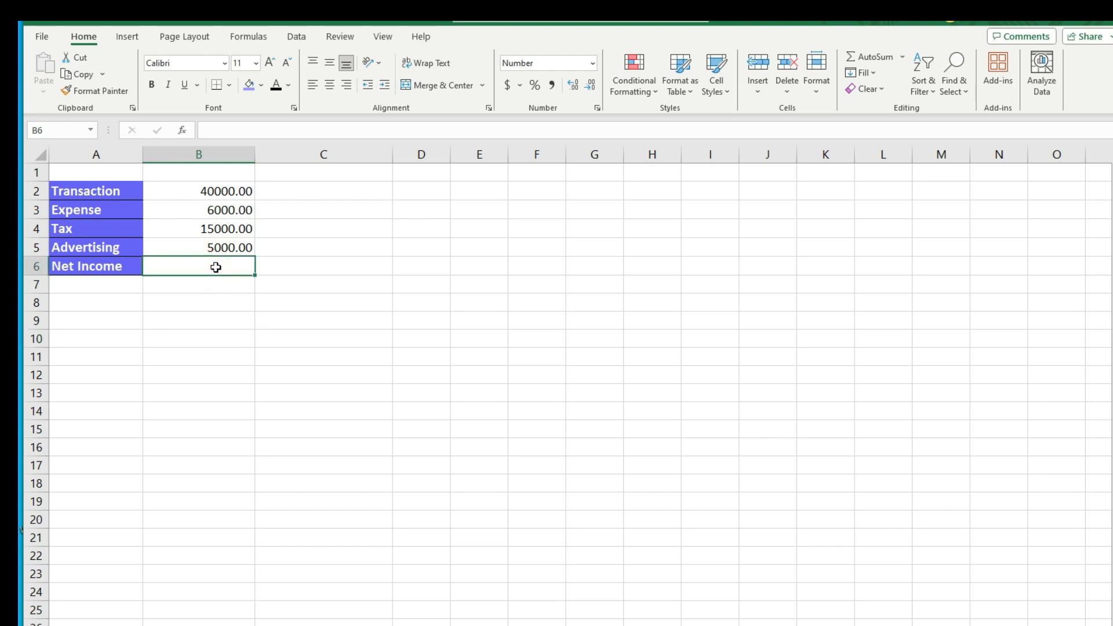
pyautogui.write('=')
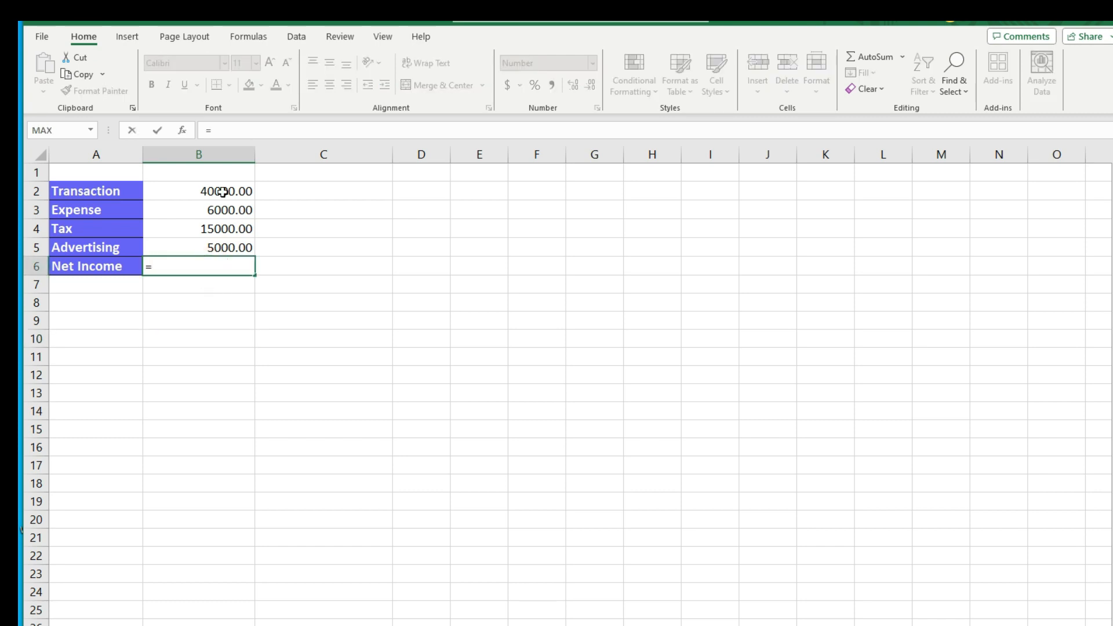
pyautogui.click(223, 192)
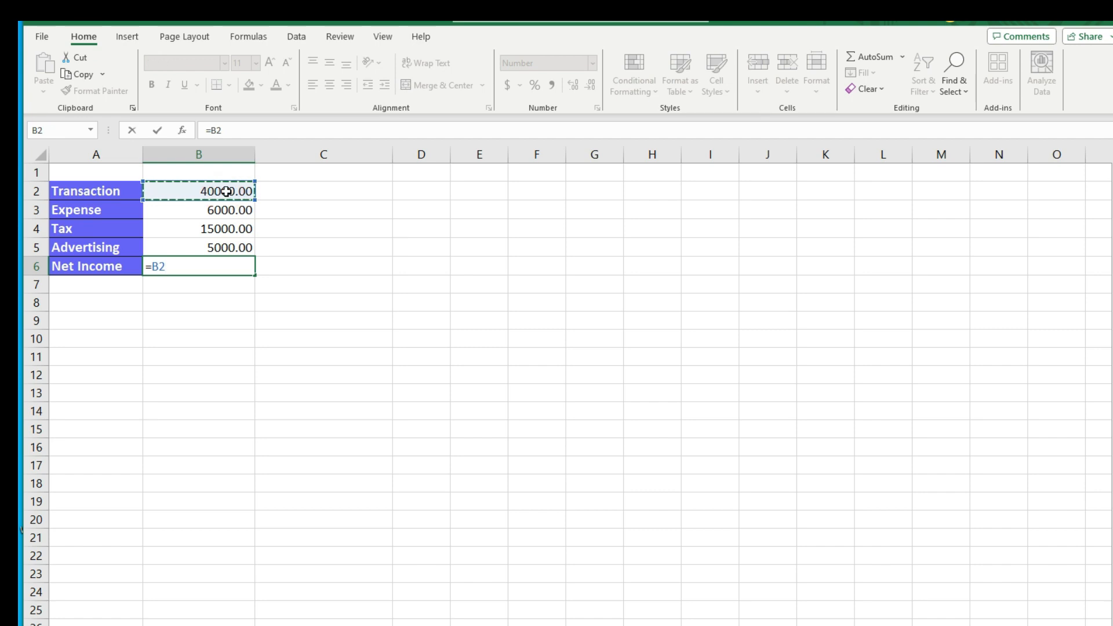
pyautogui.write('-sum')
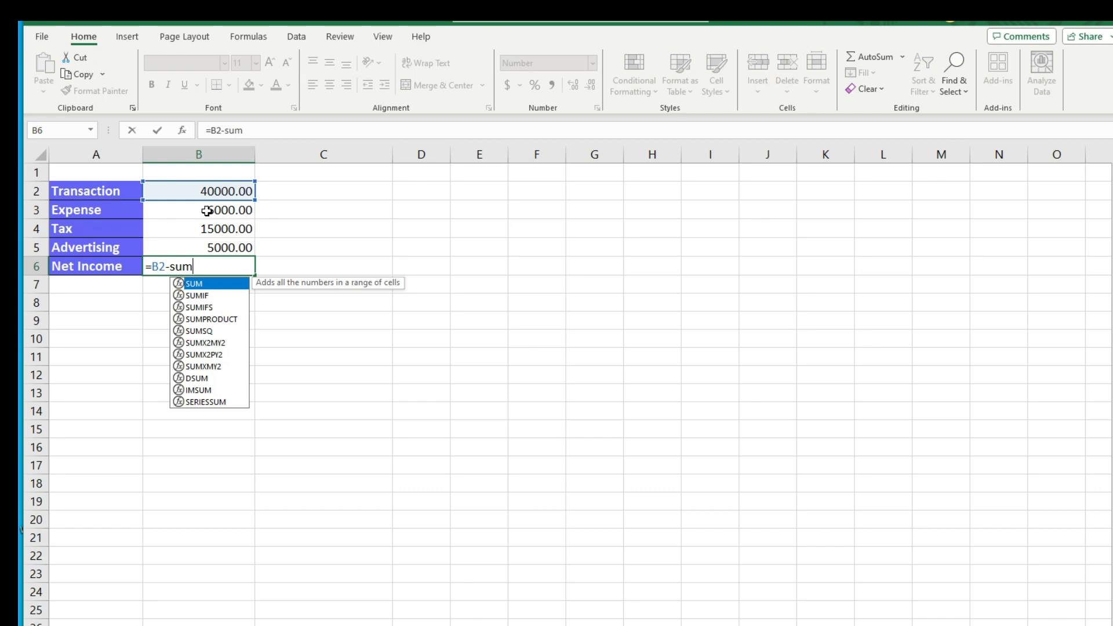
pyautogui.doubleClick(228, 284)
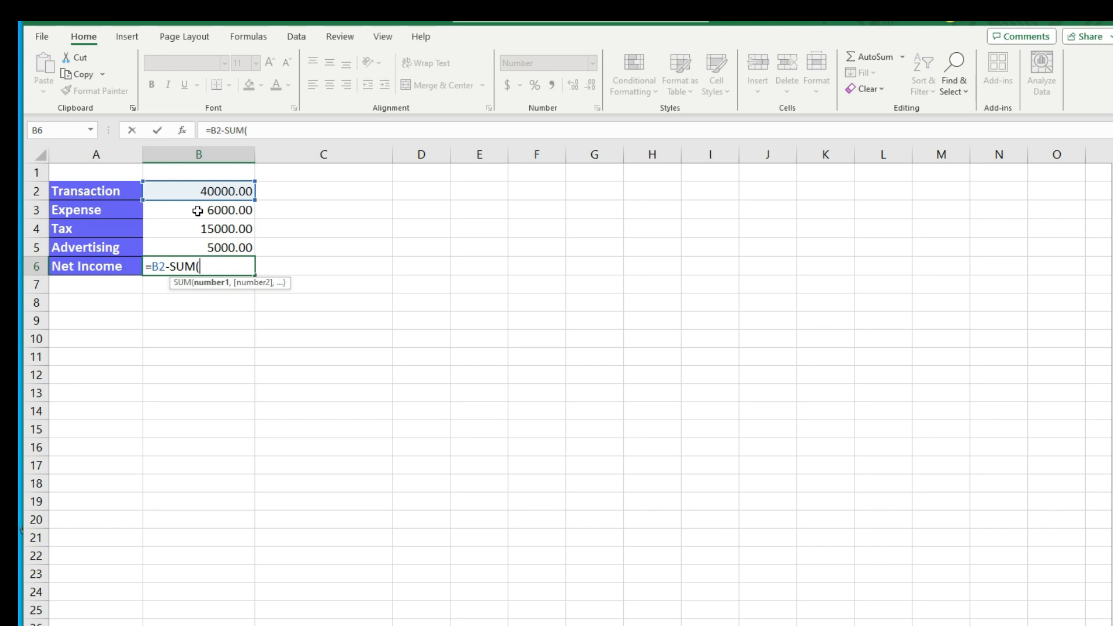
pyautogui.moveTo(198, 211); pyautogui.dragTo(218, 243)
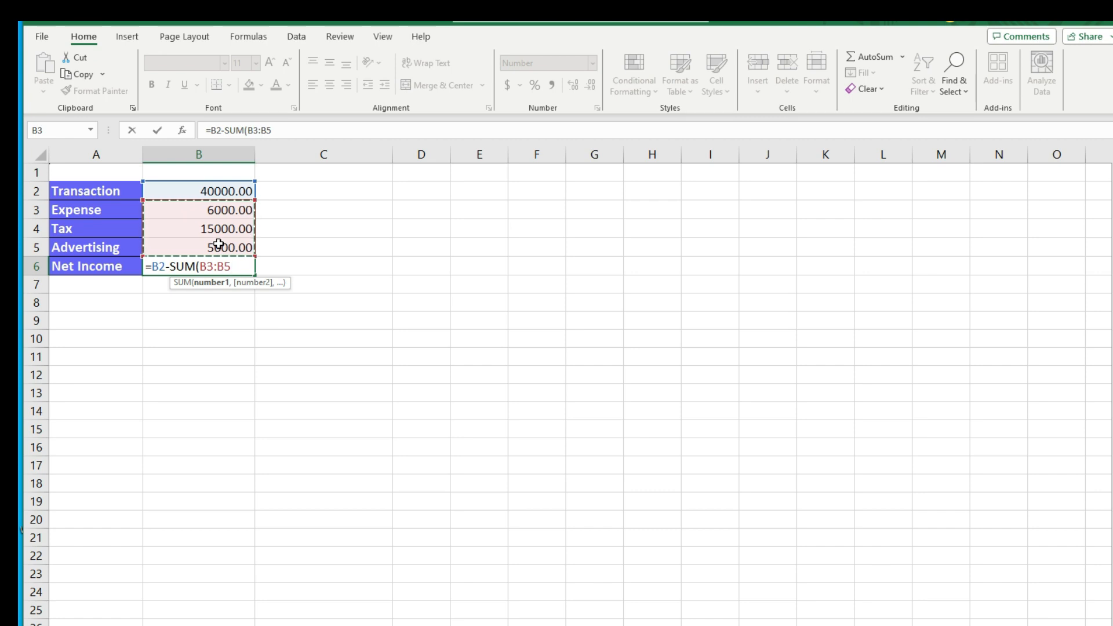
pyautogui.write(')')
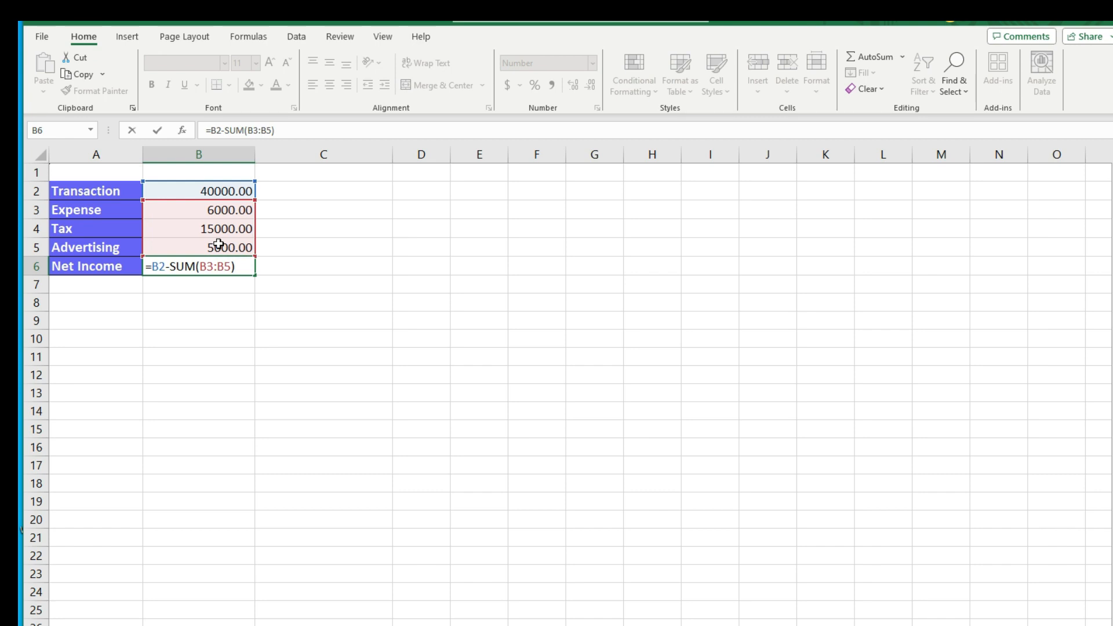
pyautogui.press('Return')
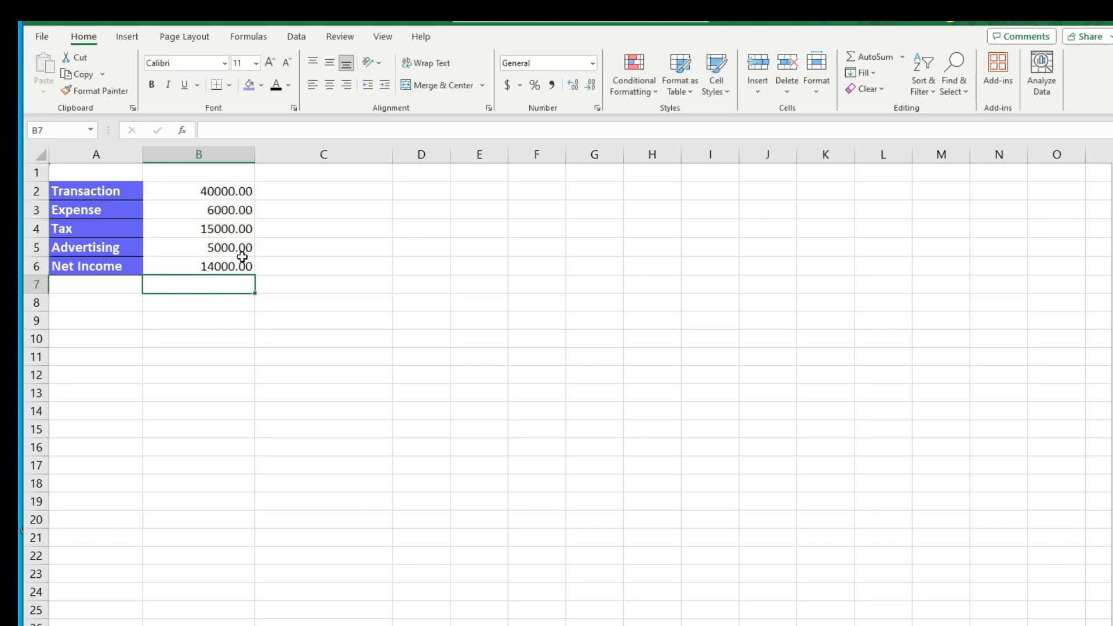
pyautogui.click(216, 268)
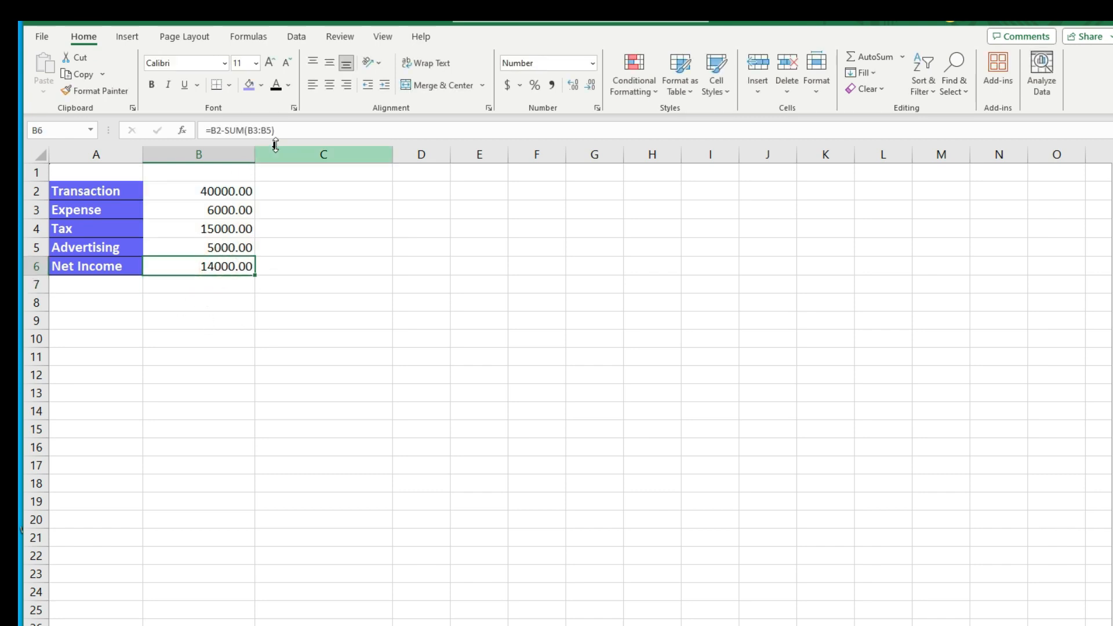
# - Highlight the whole subtraction formula in the net income cell B6 to inspect it
pyautogui.click(286, 129)
pyautogui.moveTo(286, 129); pyautogui.dragTo(205, 129)
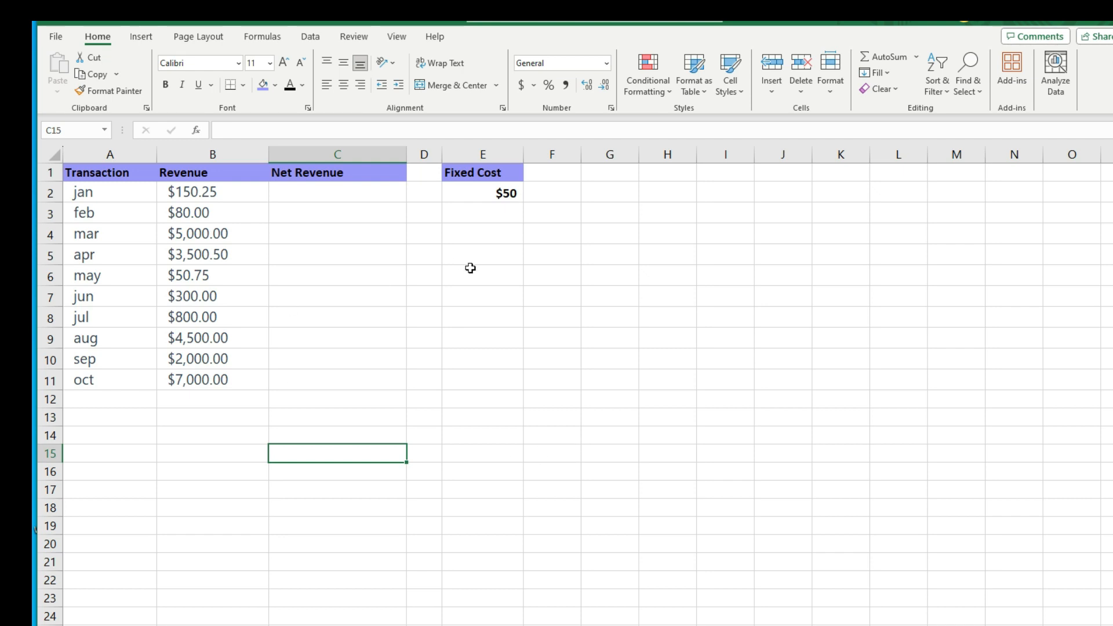
# - Calculate January's net revenue in cell C2 by subtracting the fixed cost as an absolute reference with =B2-$E$2
pyautogui.click(465, 172)
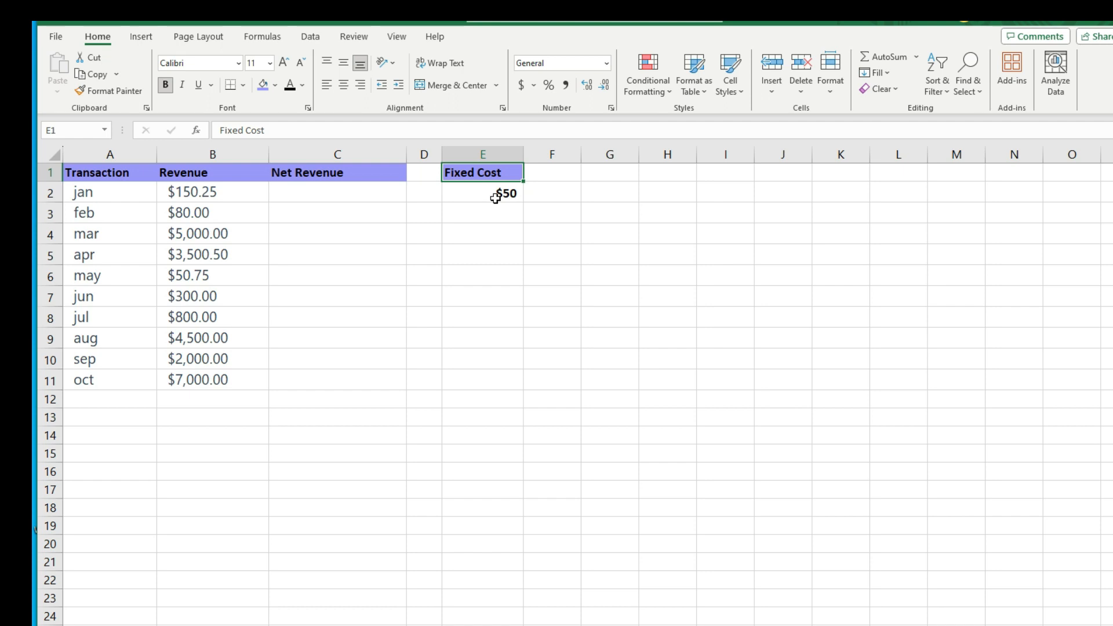
pyautogui.click(499, 194)
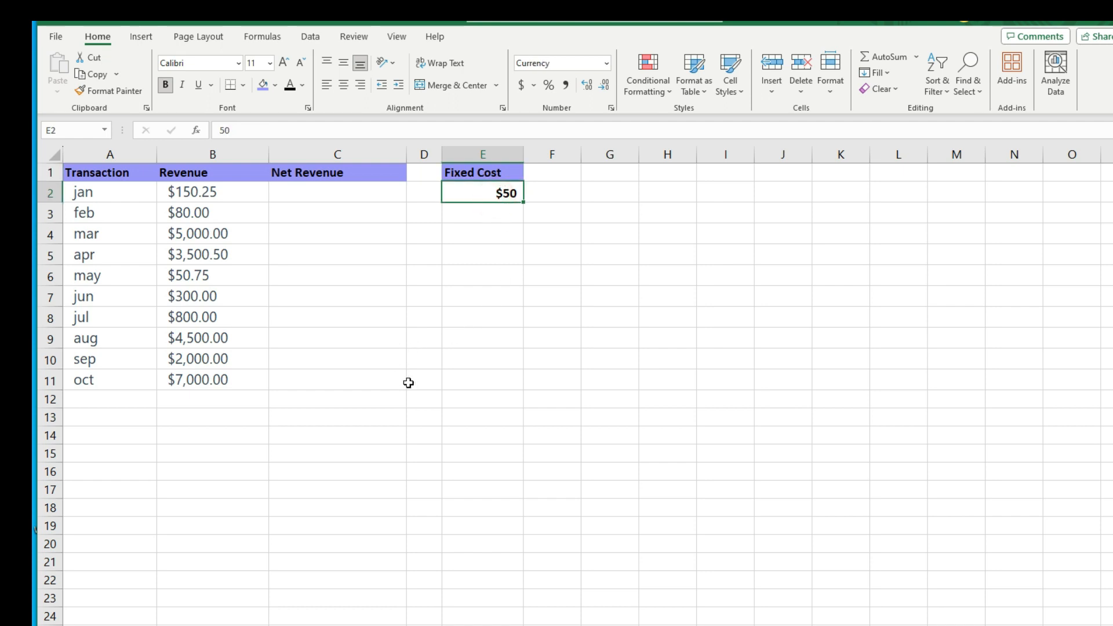
pyautogui.click(496, 200)
pyautogui.moveTo(348, 196); pyautogui.dragTo(347, 377)
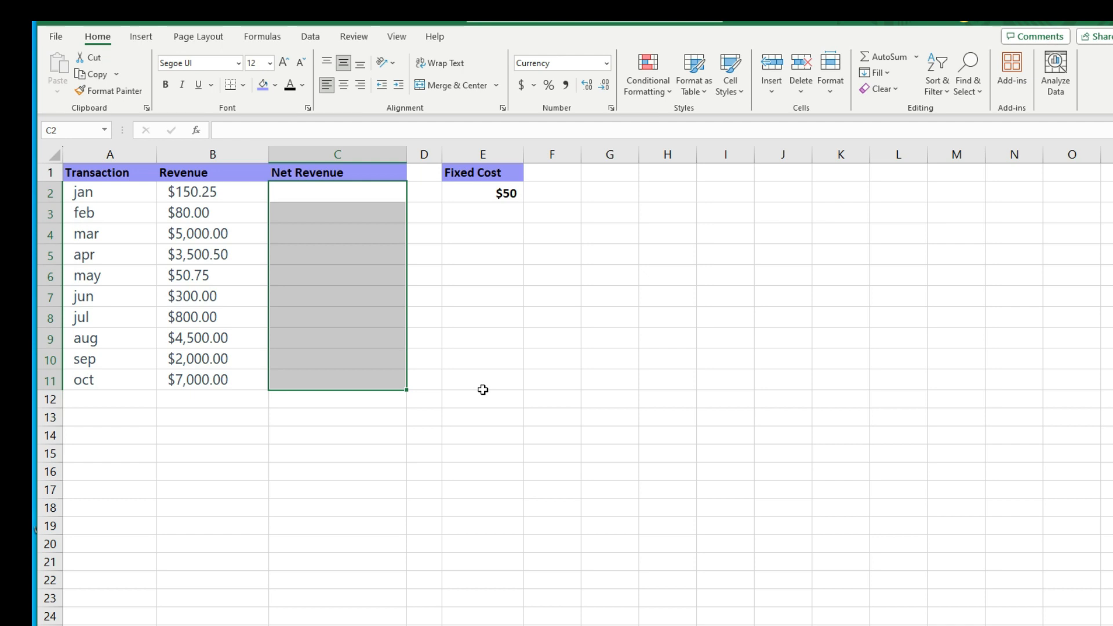
pyautogui.click(314, 191)
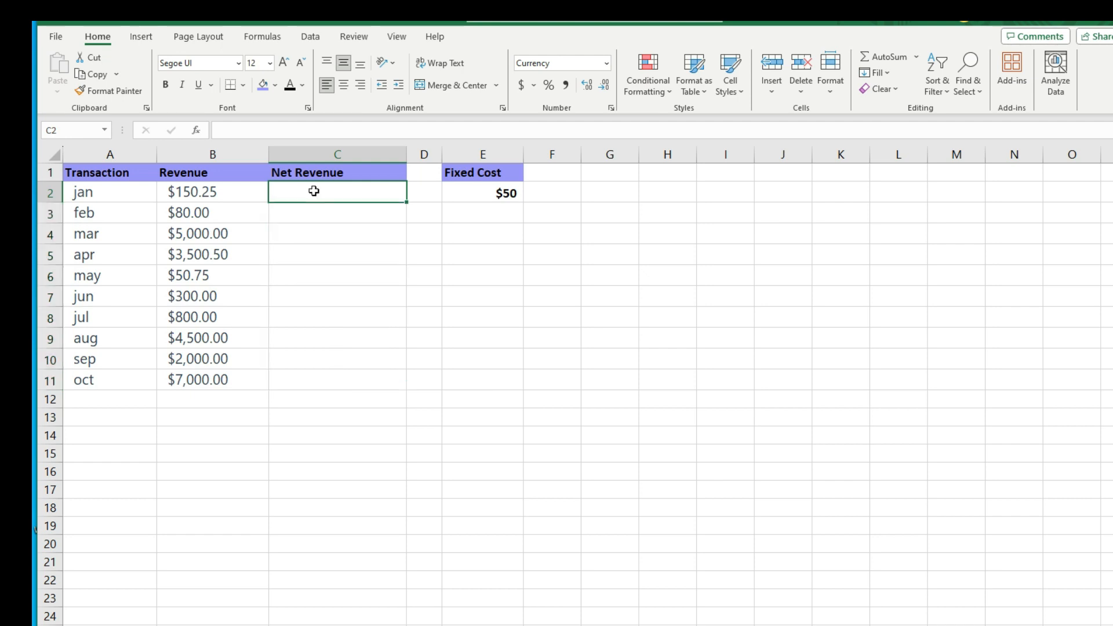
pyautogui.write('=')
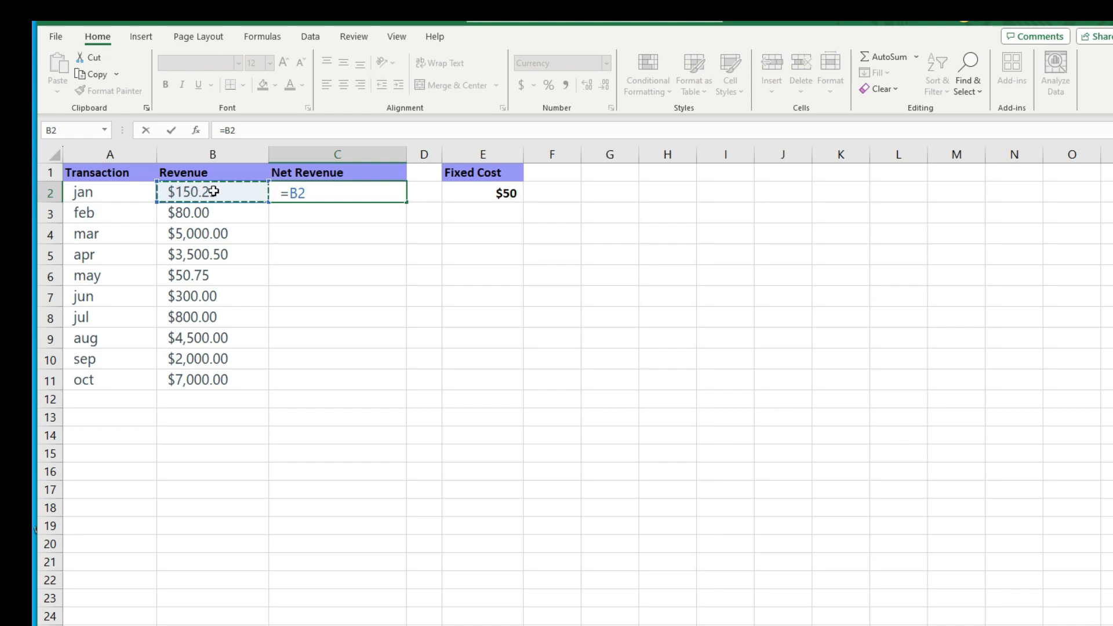
pyautogui.write('-')
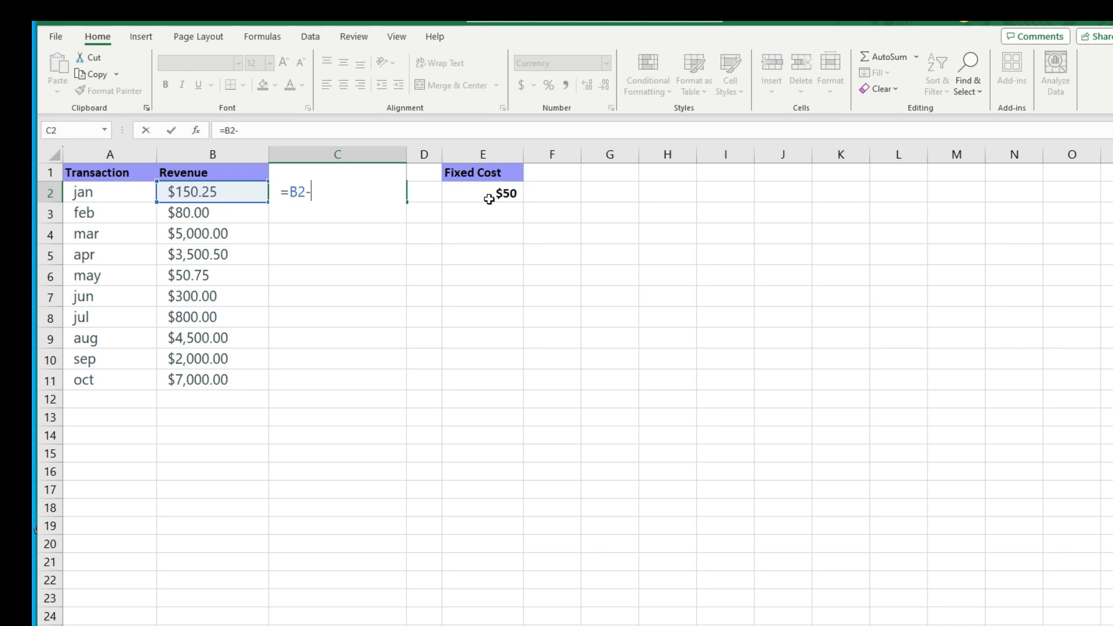
pyautogui.click(489, 199)
pyautogui.press('F4')
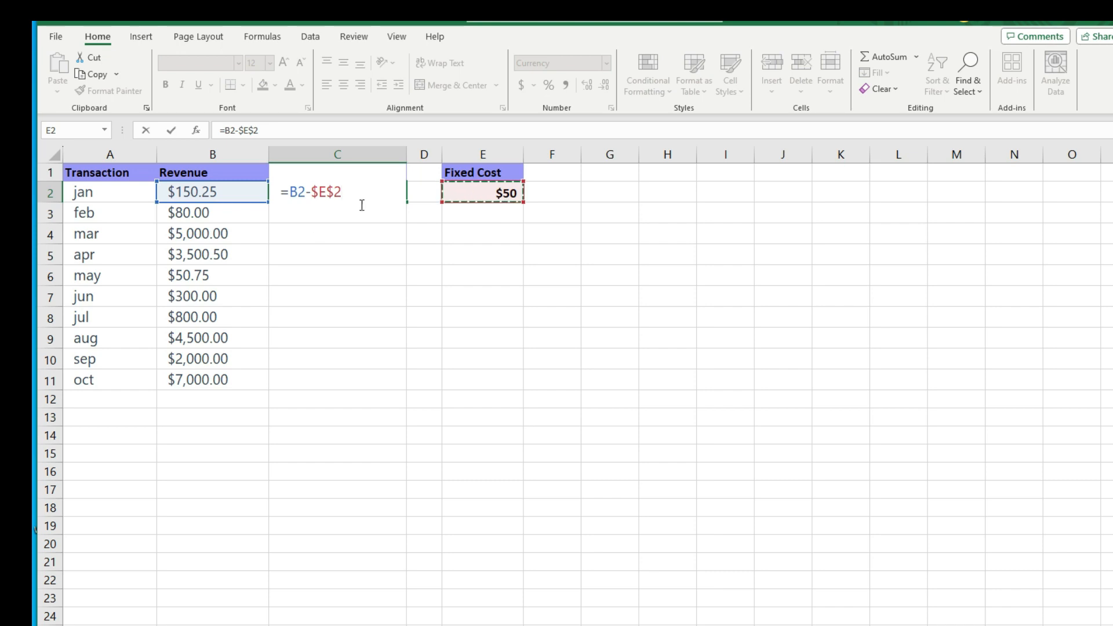
pyautogui.press('Return')
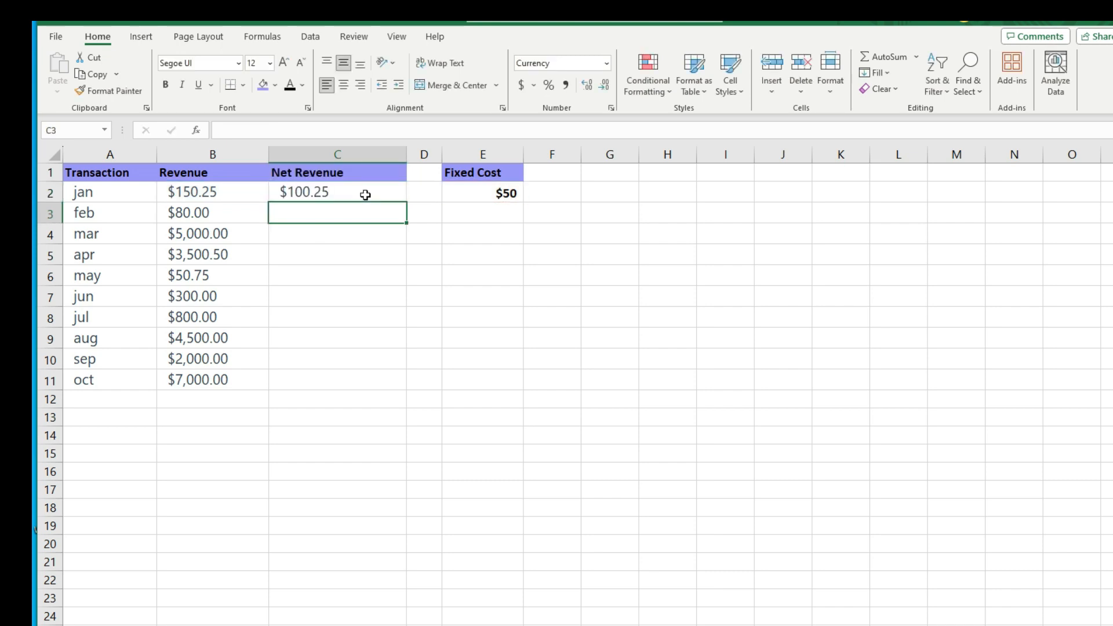
# - Fill the net revenue formula from C2 down through C11 and examine its absolute reference $E$2
pyautogui.click(352, 192)
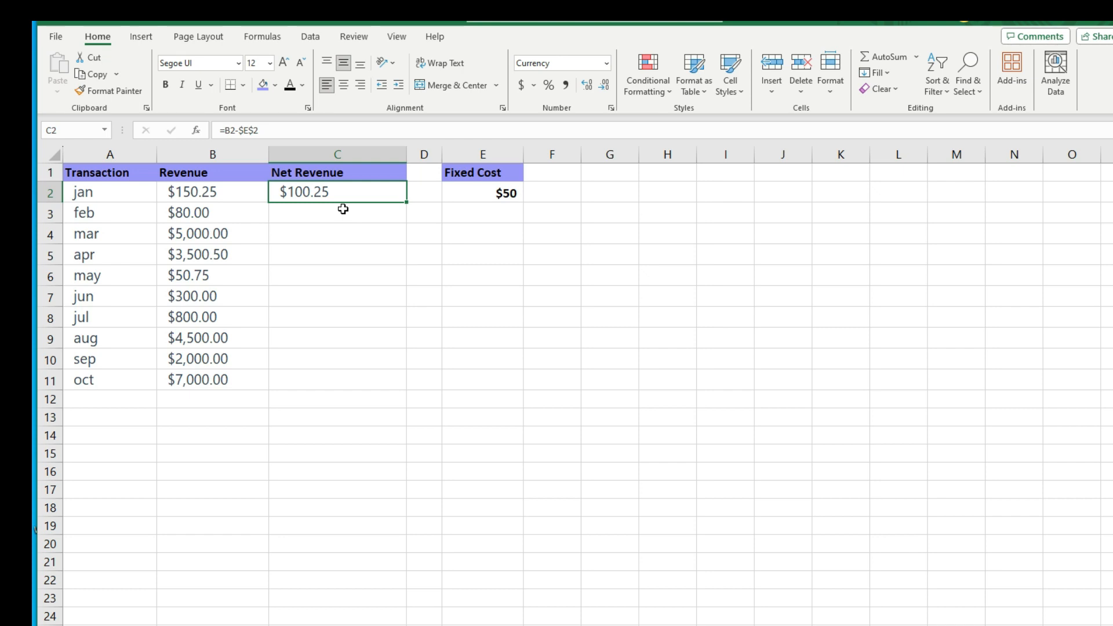
pyautogui.moveTo(405, 201); pyautogui.dragTo(405, 390)
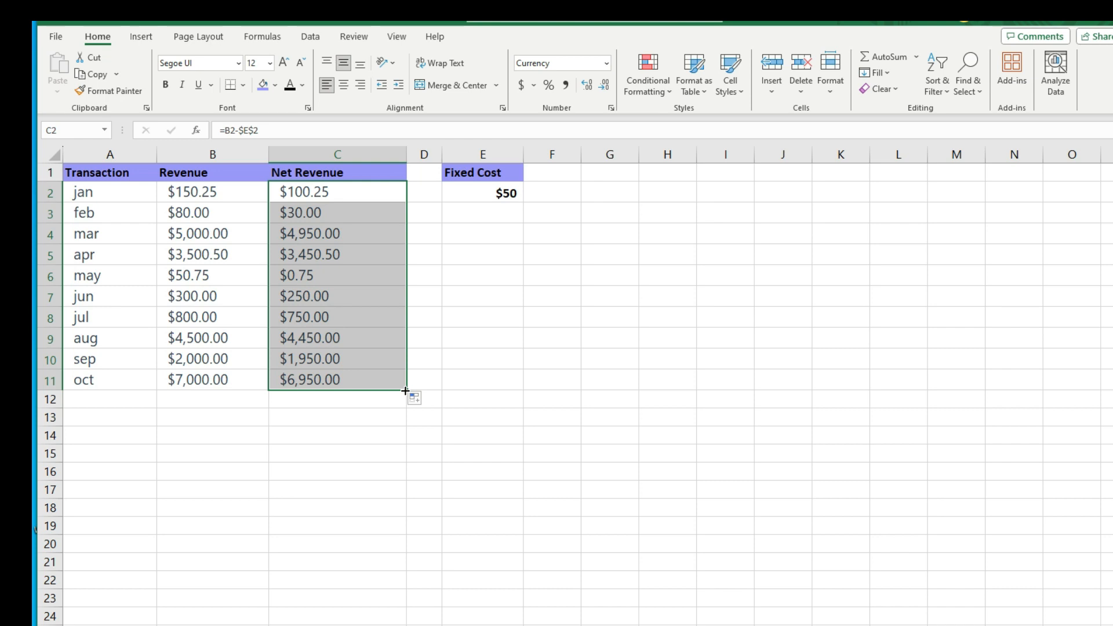
pyautogui.click(259, 129)
pyautogui.doubleClick(259, 129)
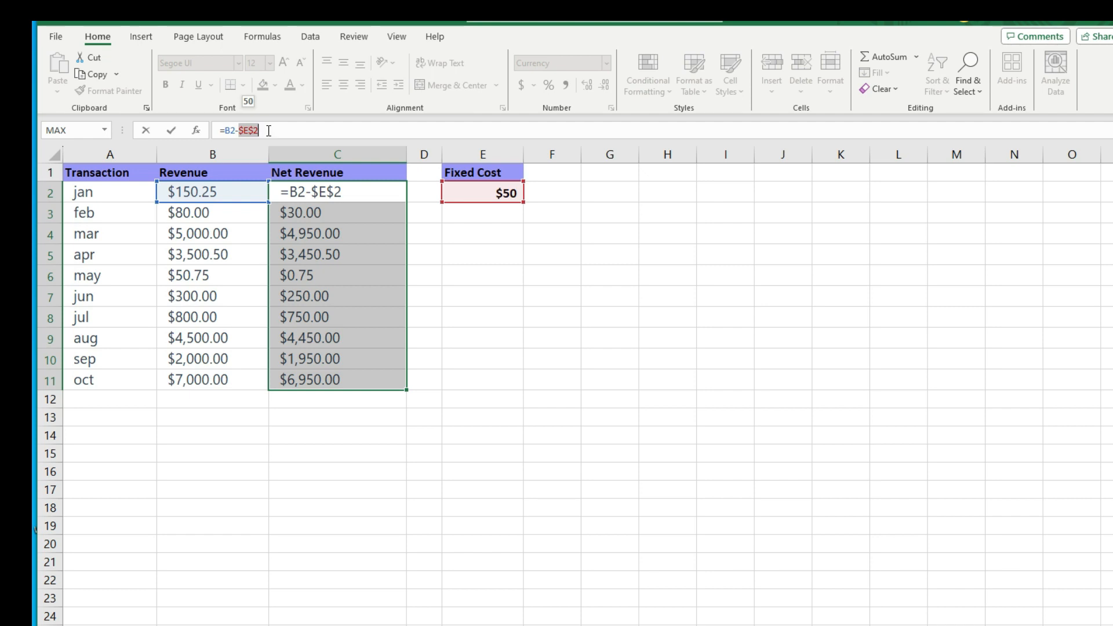
pyautogui.moveTo(259, 132); pyautogui.dragTo(242, 132)
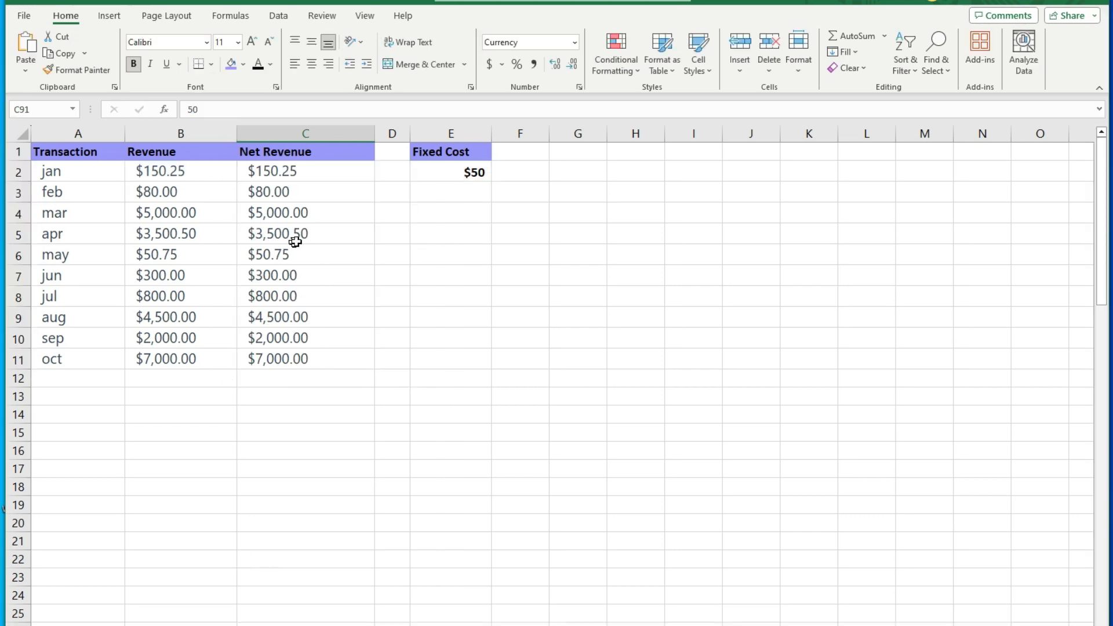
# - Copy the fixed cost in E2 and subtract it from the net revenue values in C2:C11 using Paste Special with the Subtract operation
pyautogui.click(431, 175)
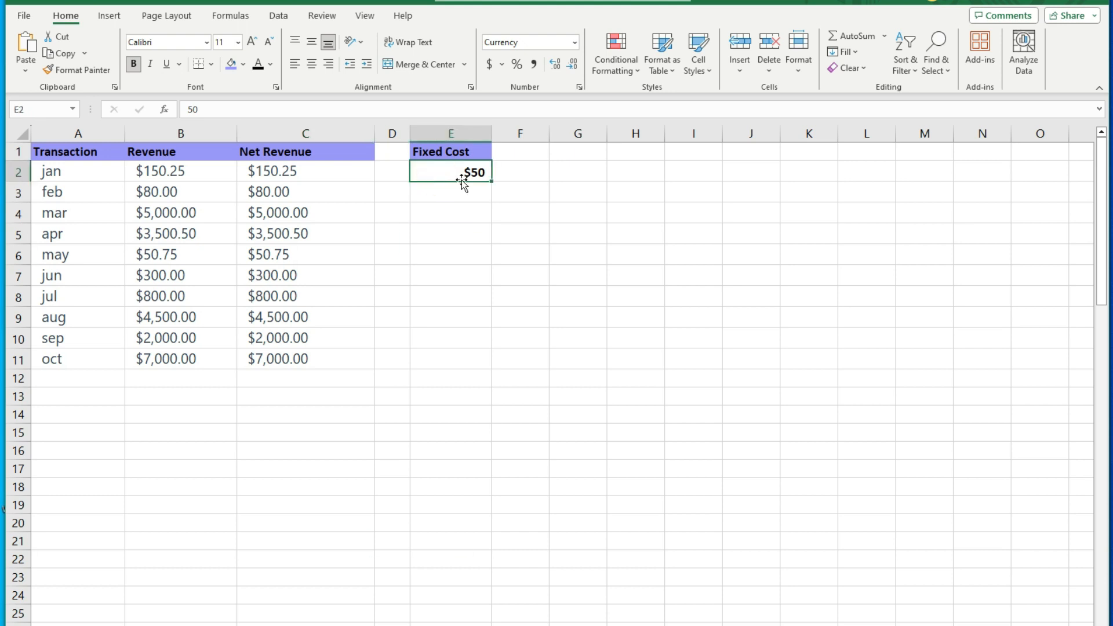
pyautogui.hotkey('ctrl', 'c')
pyautogui.click(319, 175)
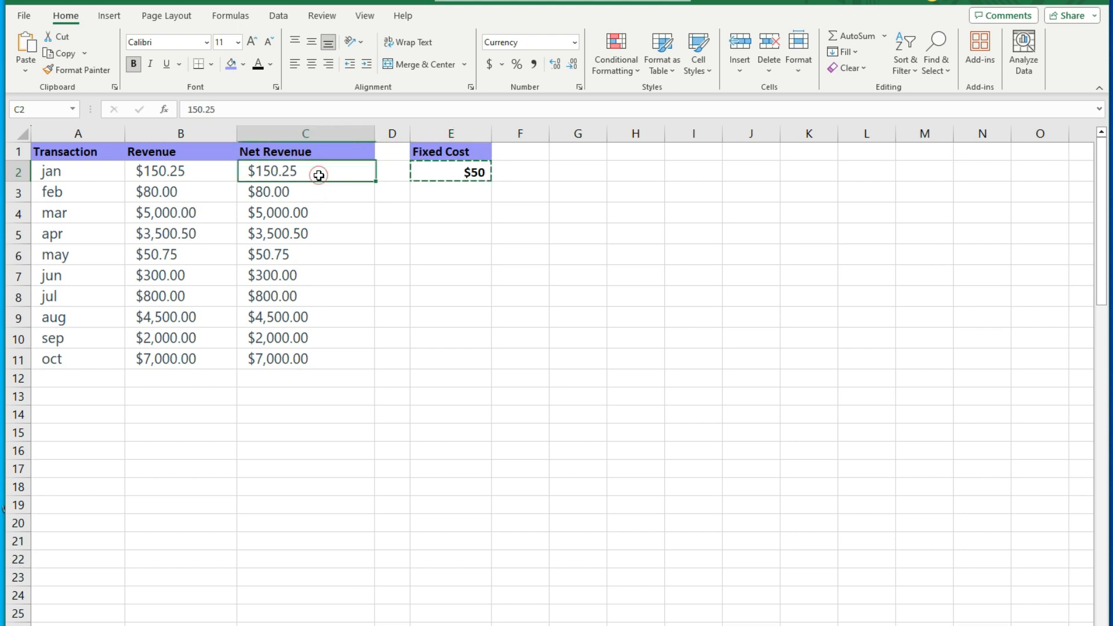
pyautogui.moveTo(322, 199); pyautogui.dragTo(325, 355)
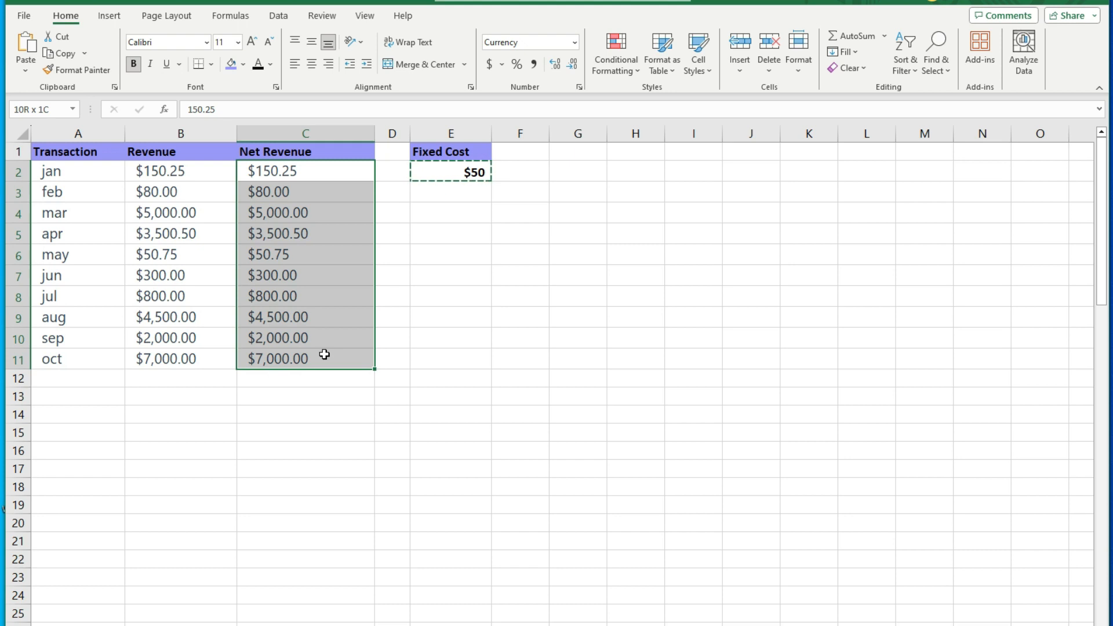
pyautogui.rightClick(302, 169)
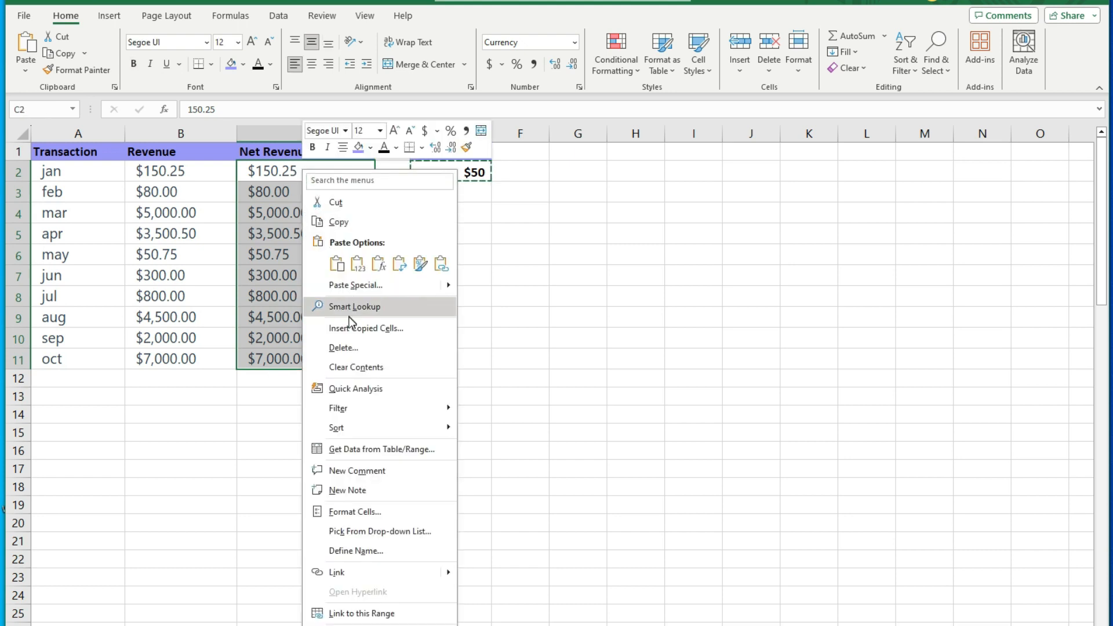
pyautogui.click(350, 287)
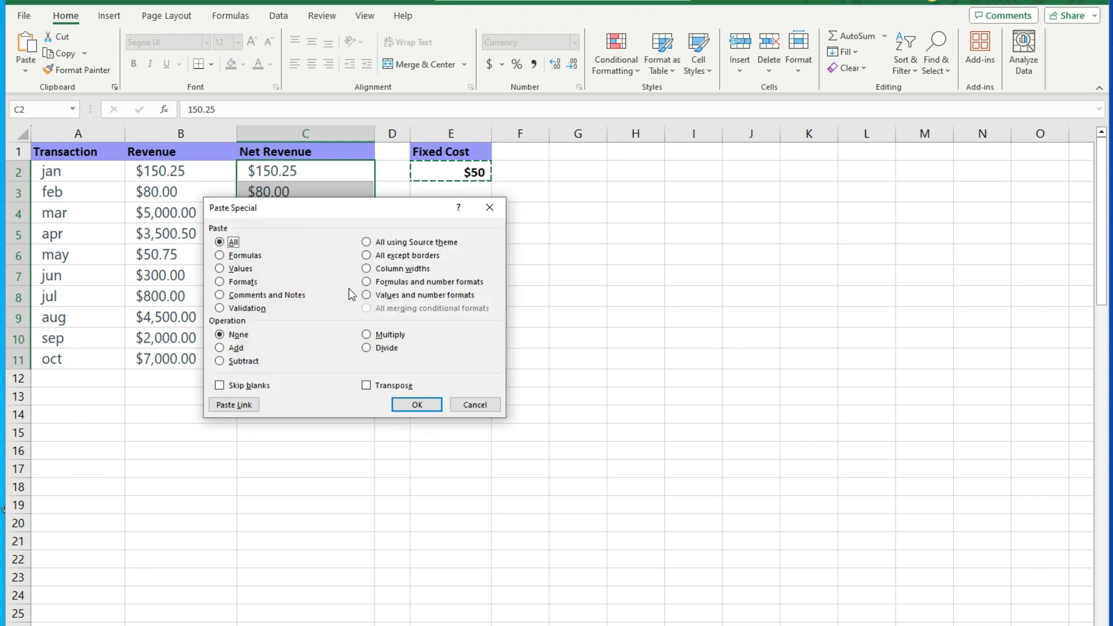
pyautogui.moveTo(210, 208); pyautogui.dragTo(224, 209)
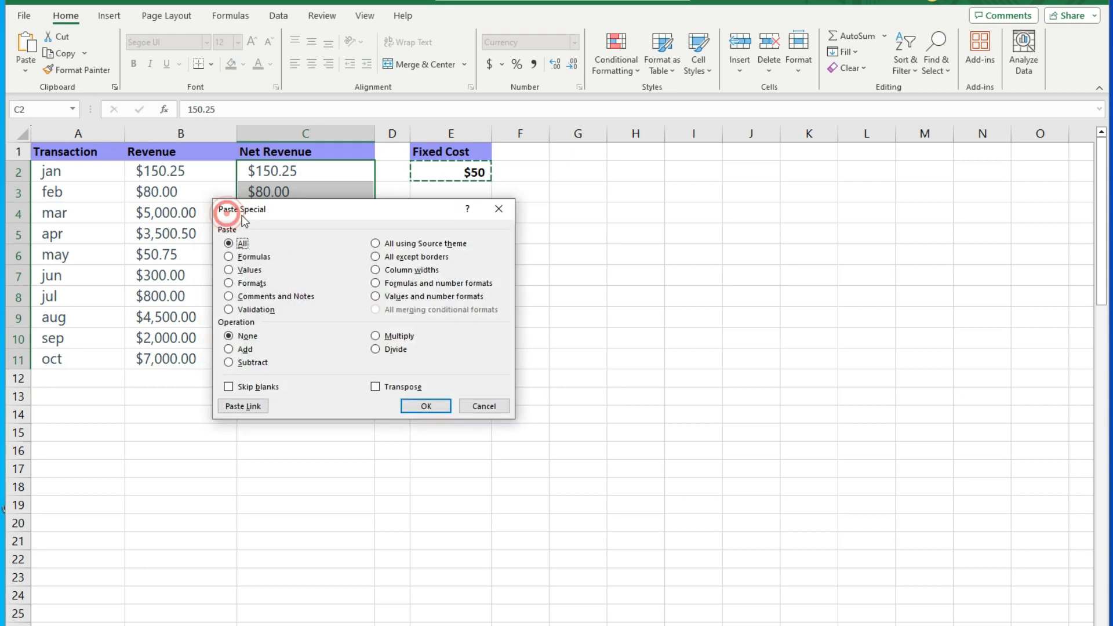
pyautogui.click(236, 362)
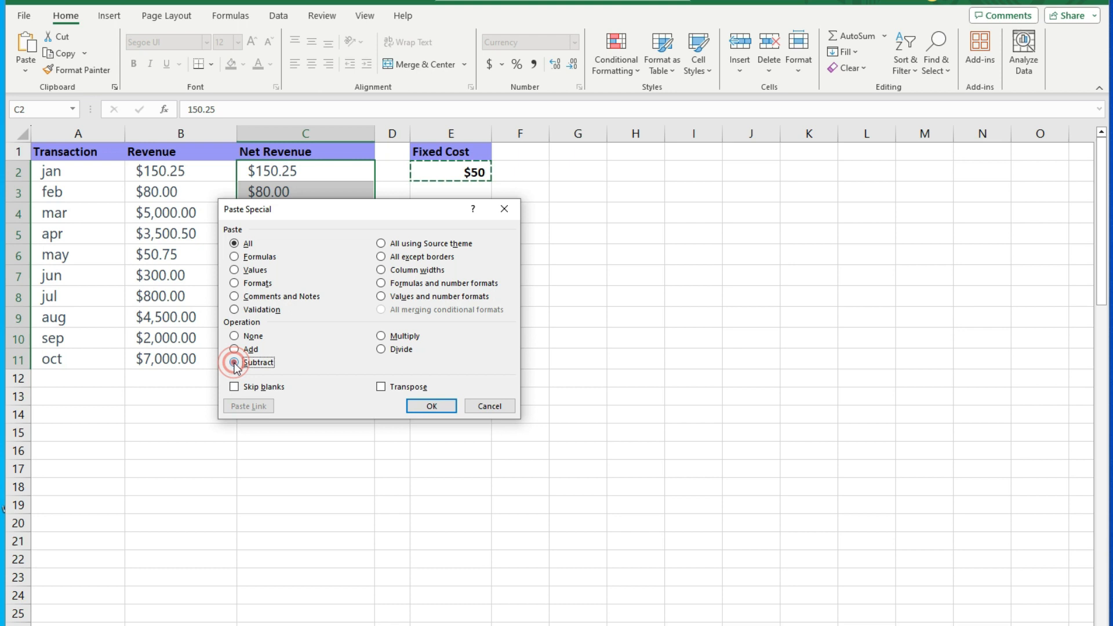
pyautogui.click(432, 405)
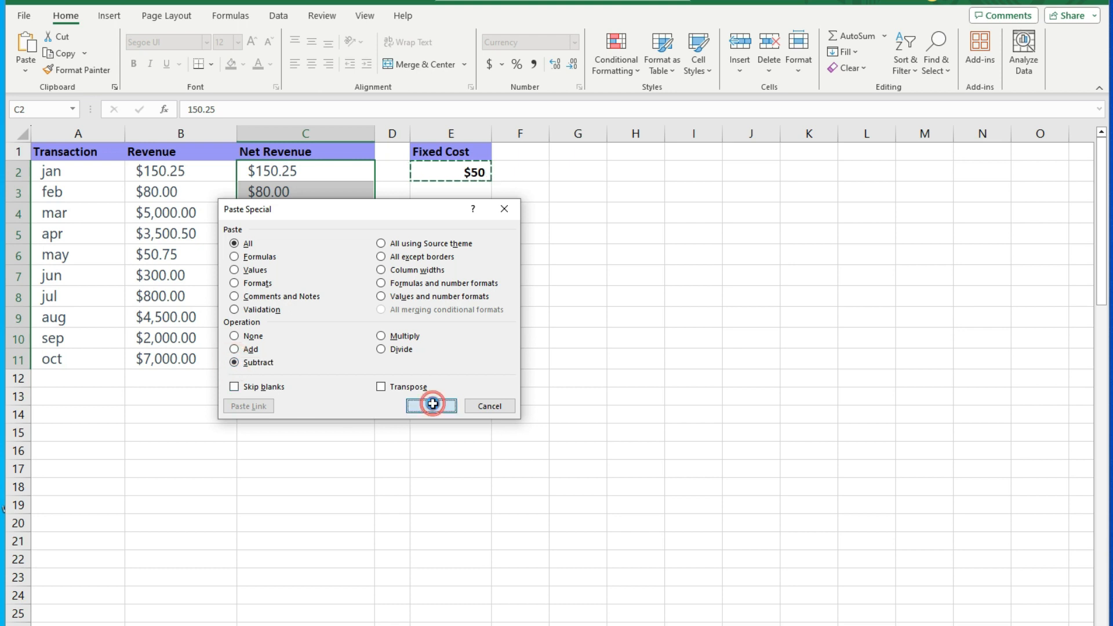
pyautogui.click(323, 414)
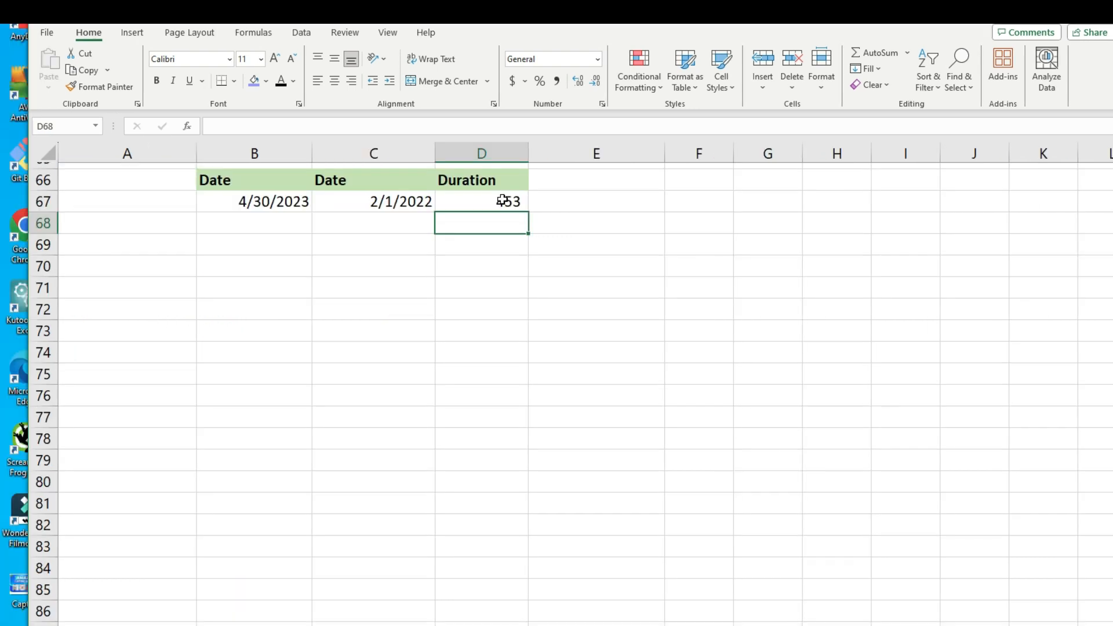
# - Clear the existing duration in cell D67 and calculate the days between the two dates with =B67-C67
pyautogui.doubleClick(507, 200)
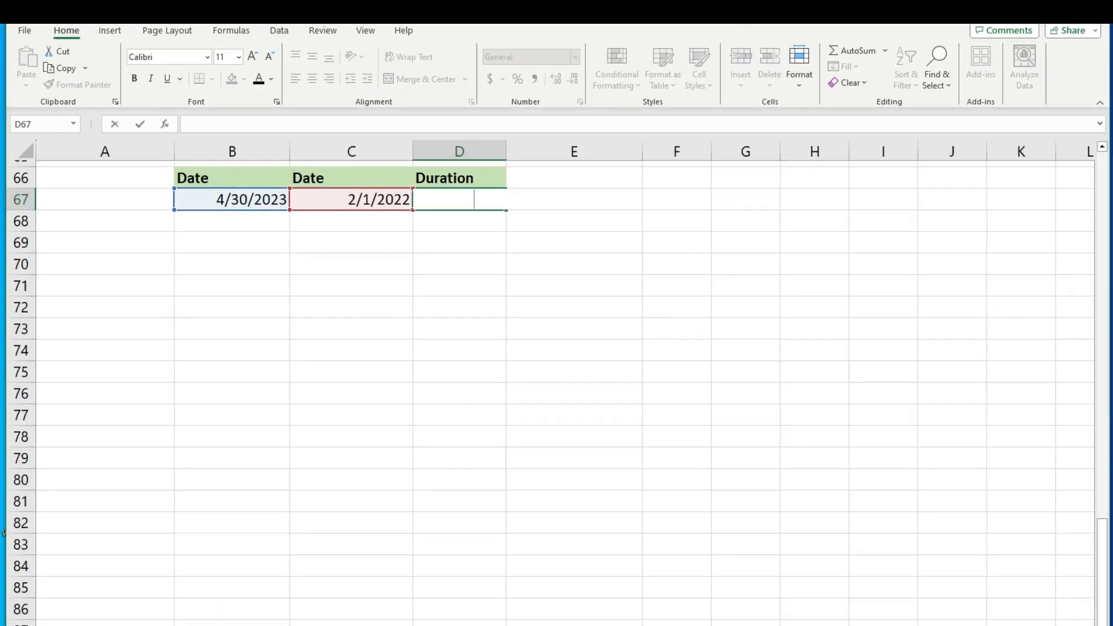
pyautogui.click(840, 294)
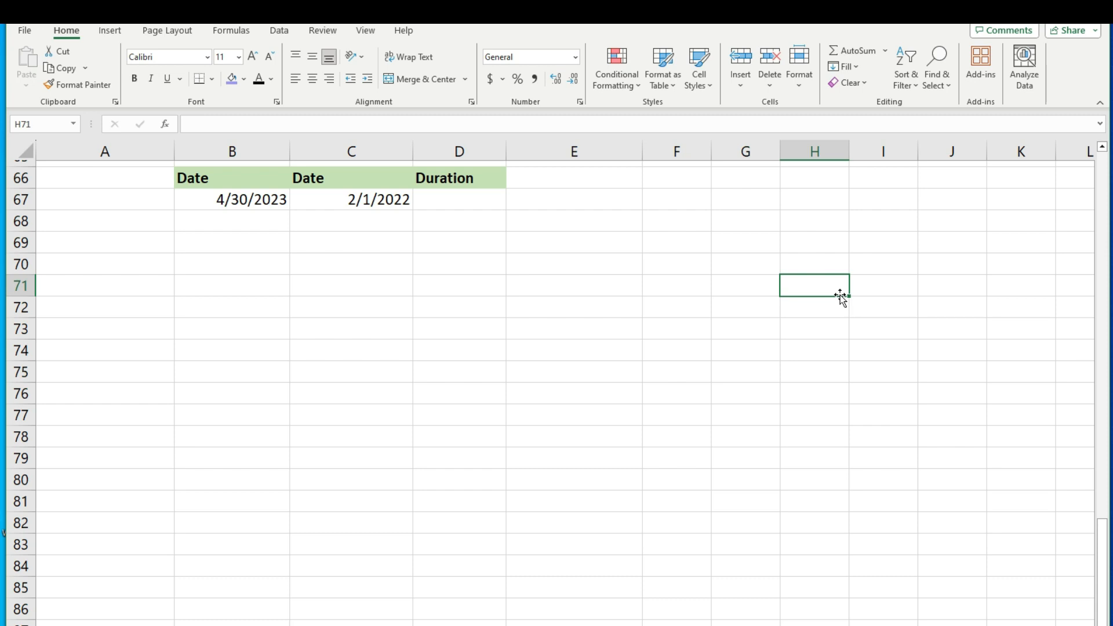
pyautogui.click(374, 183)
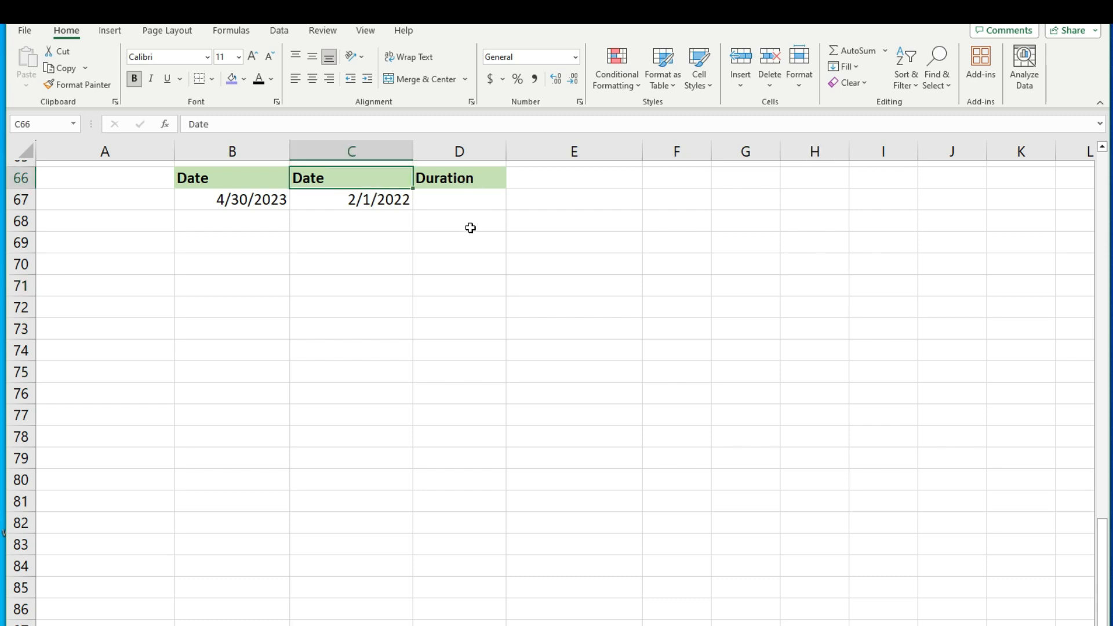
pyautogui.click(455, 198)
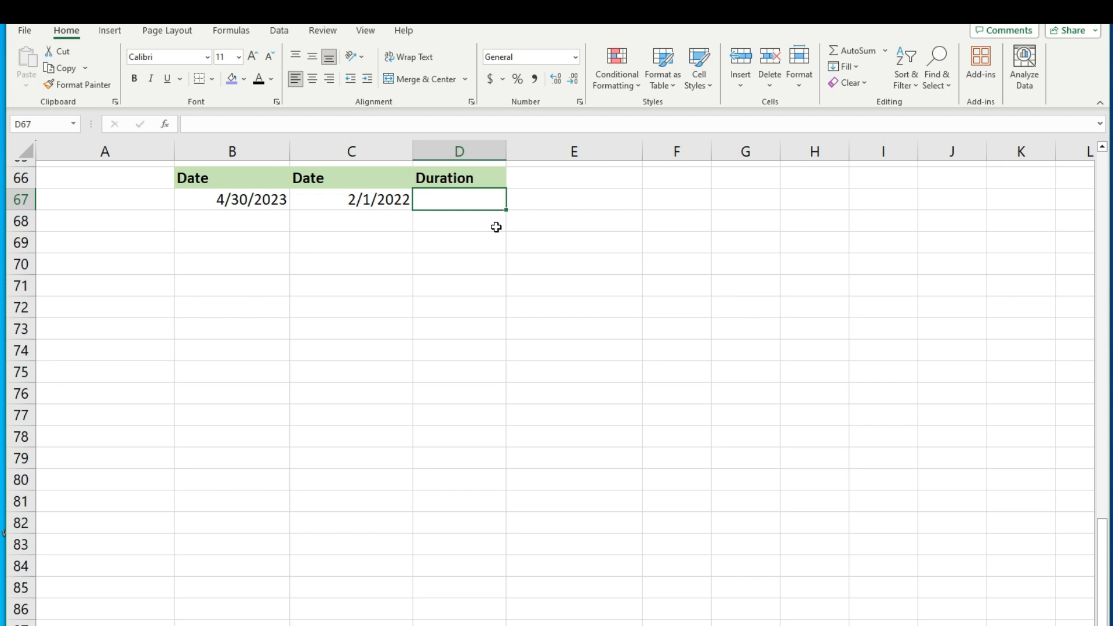
pyautogui.write('=')
pyautogui.click(259, 210)
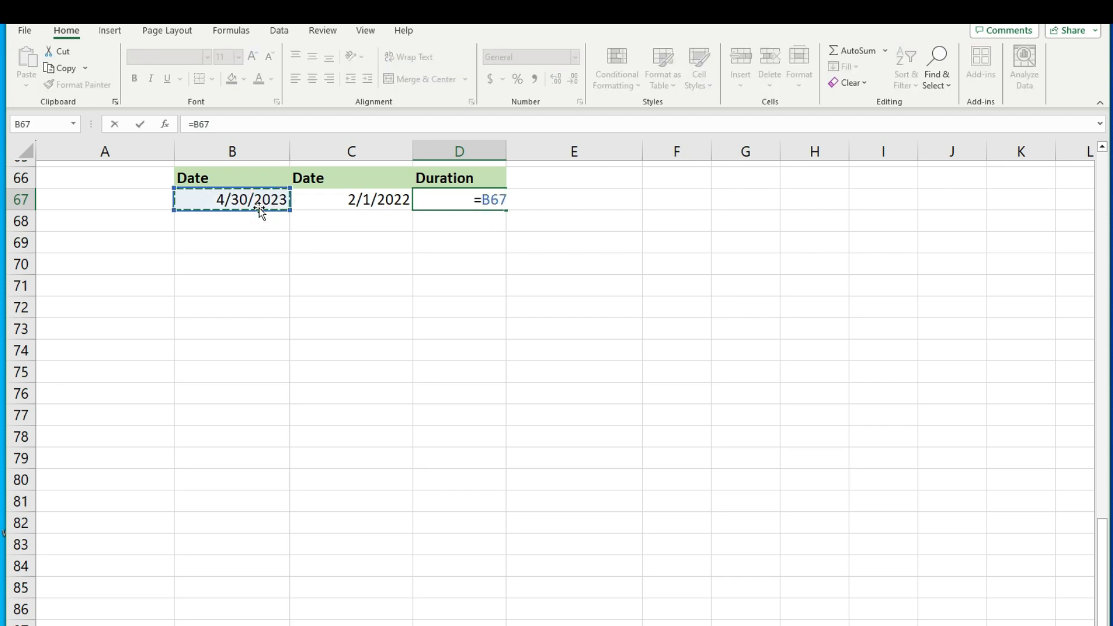
pyautogui.write('-')
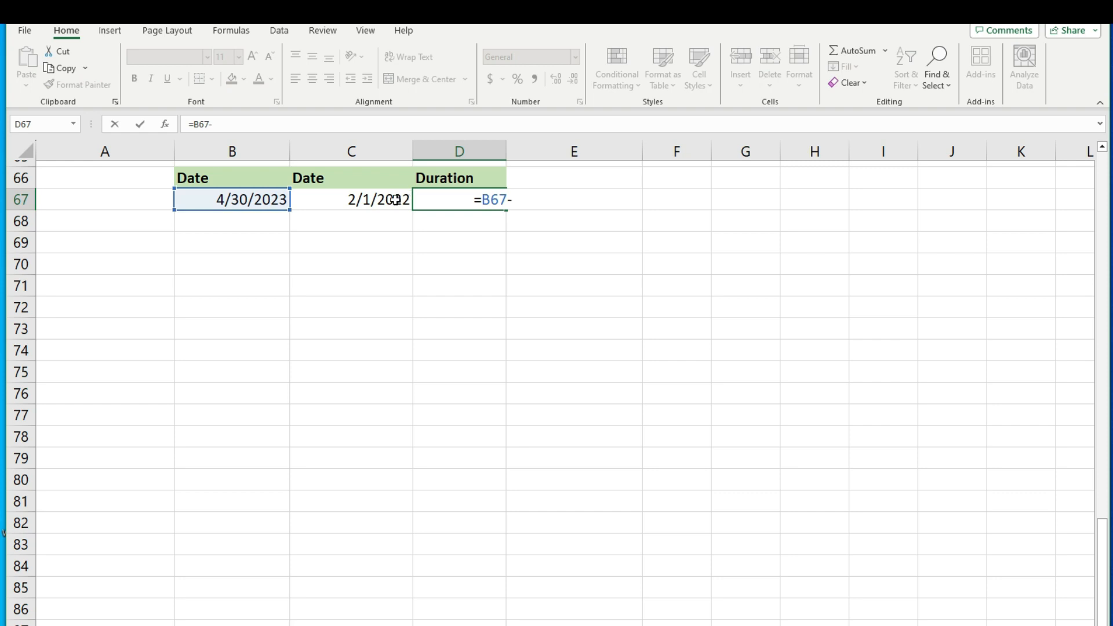
pyautogui.click(394, 199)
pyautogui.press('Return')
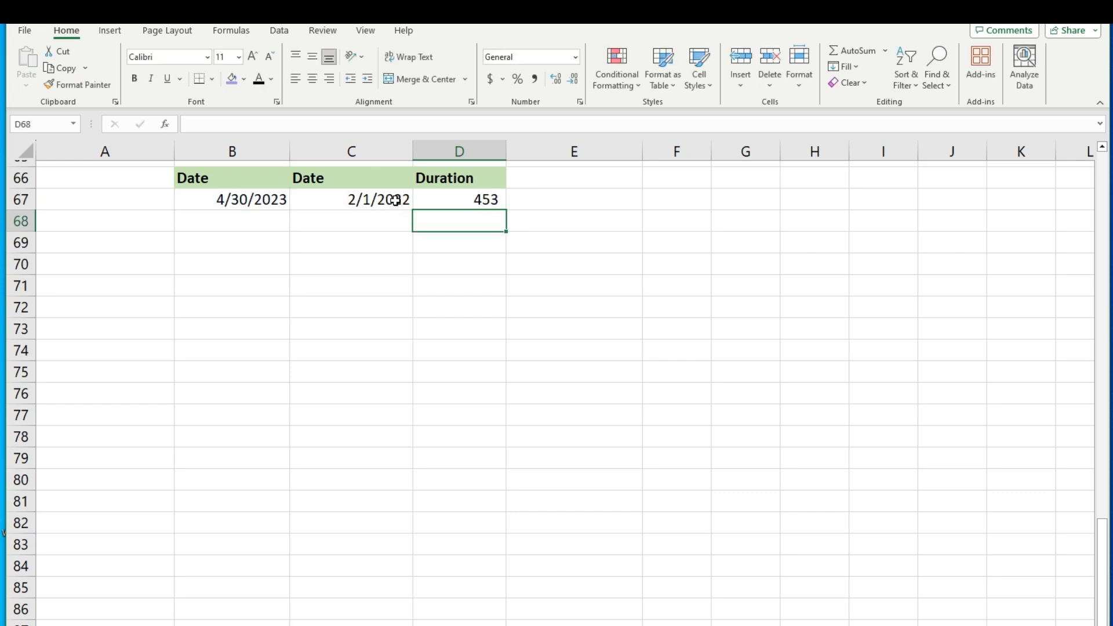
pyautogui.click(496, 200)
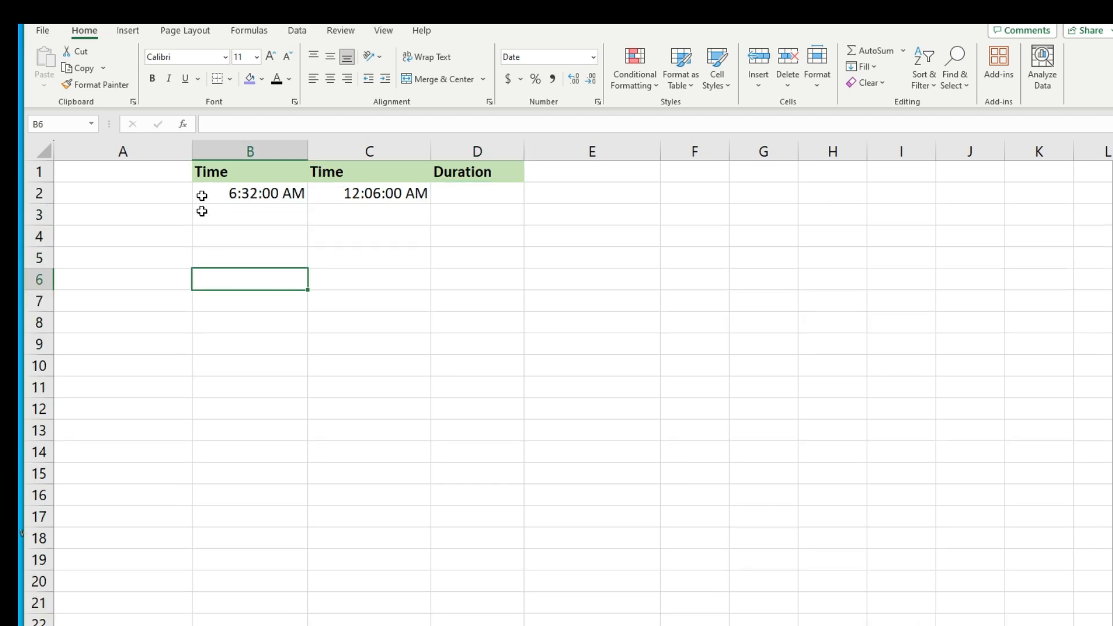
# - Calculate the duration between the two times in cell D2 with =B2-C2 and review the formula and its source cells
pyautogui.moveTo(234, 166); pyautogui.dragTo(368, 193)
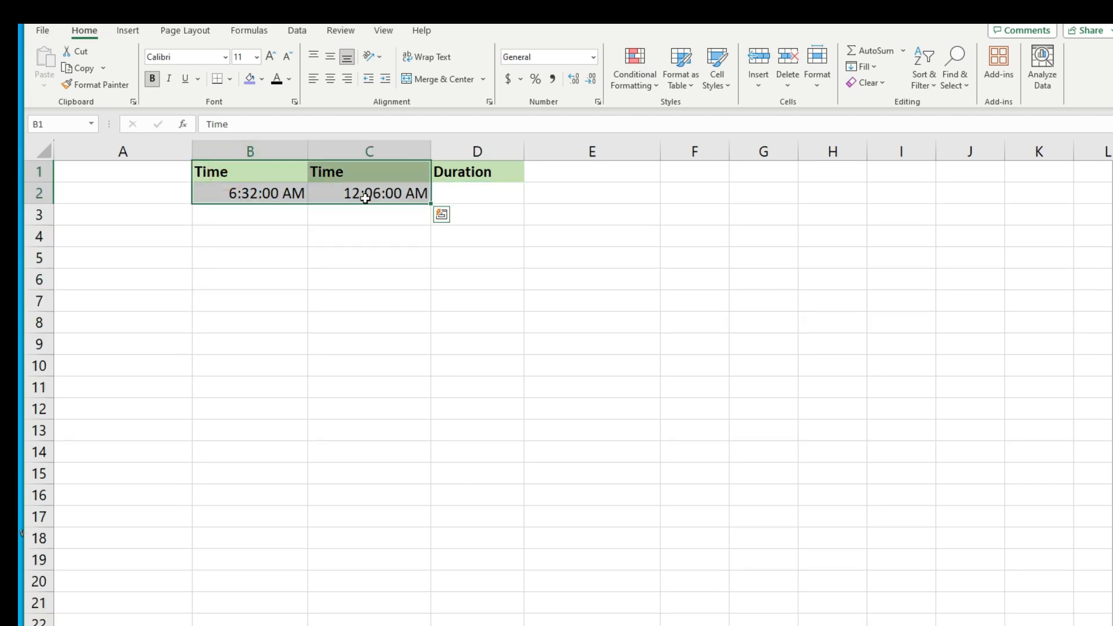
pyautogui.click(328, 232)
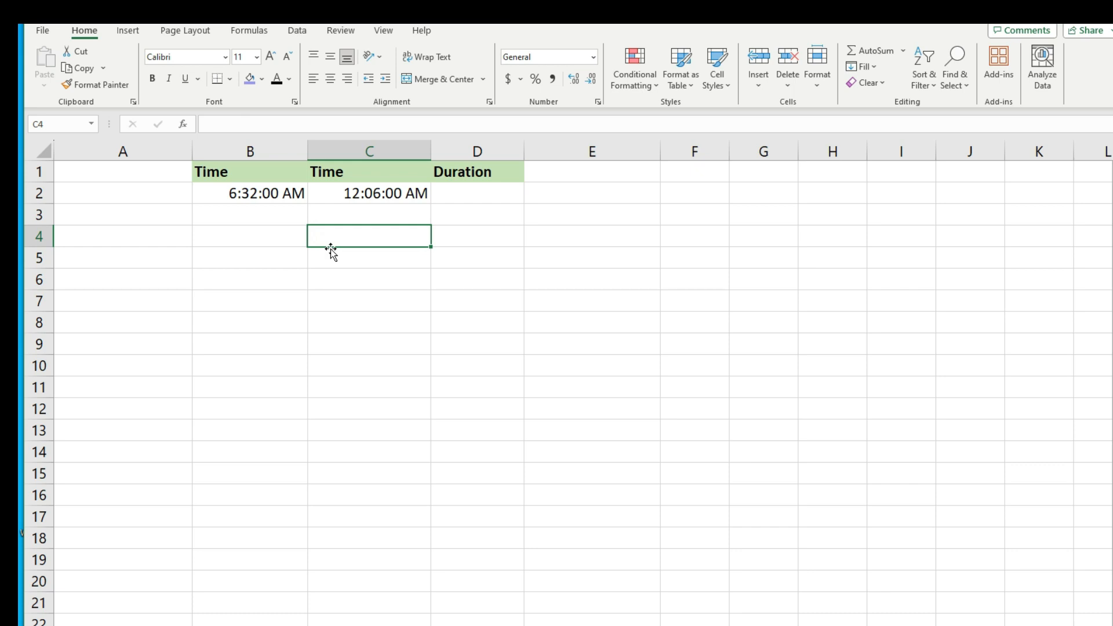
pyautogui.click(446, 199)
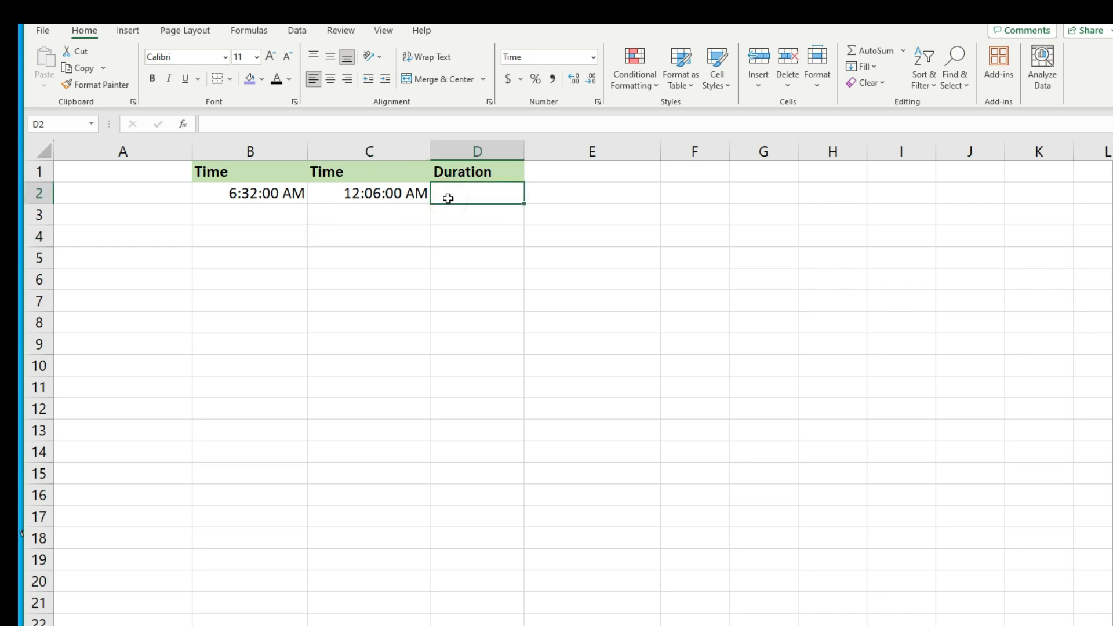
pyautogui.write('=')
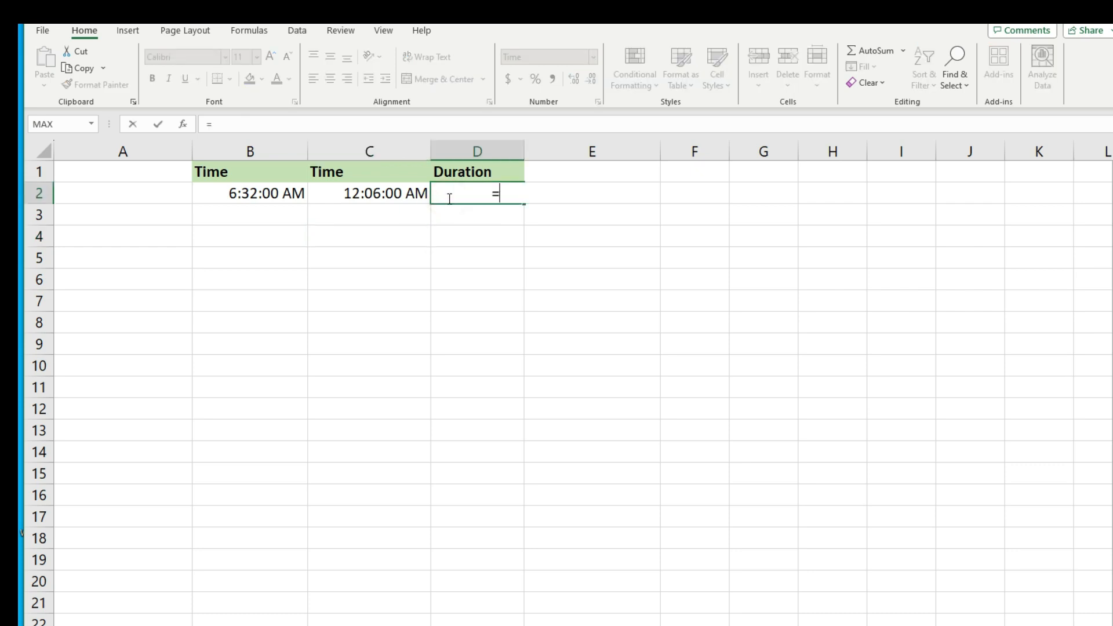
pyautogui.click(275, 193)
pyautogui.write('-')
pyautogui.click(356, 194)
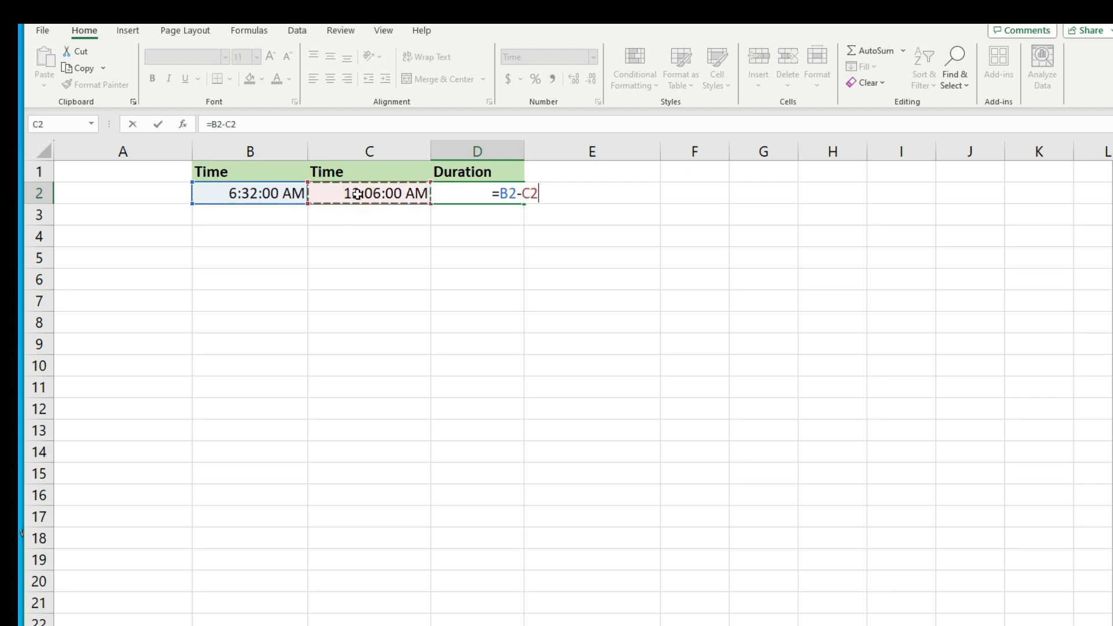
pyautogui.press('Return')
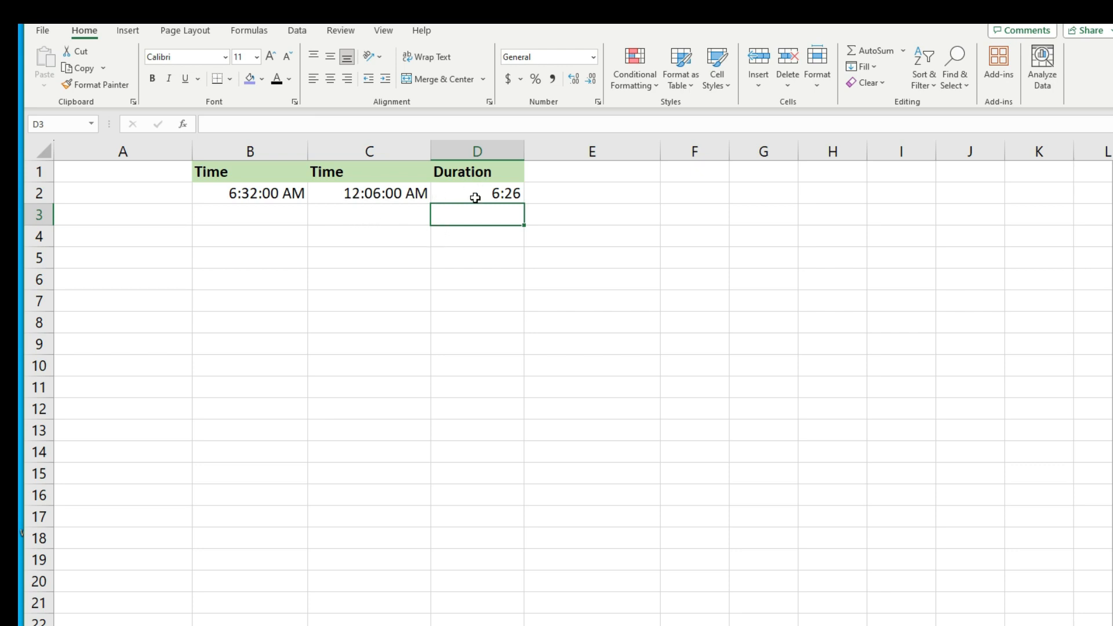
pyautogui.click(474, 194)
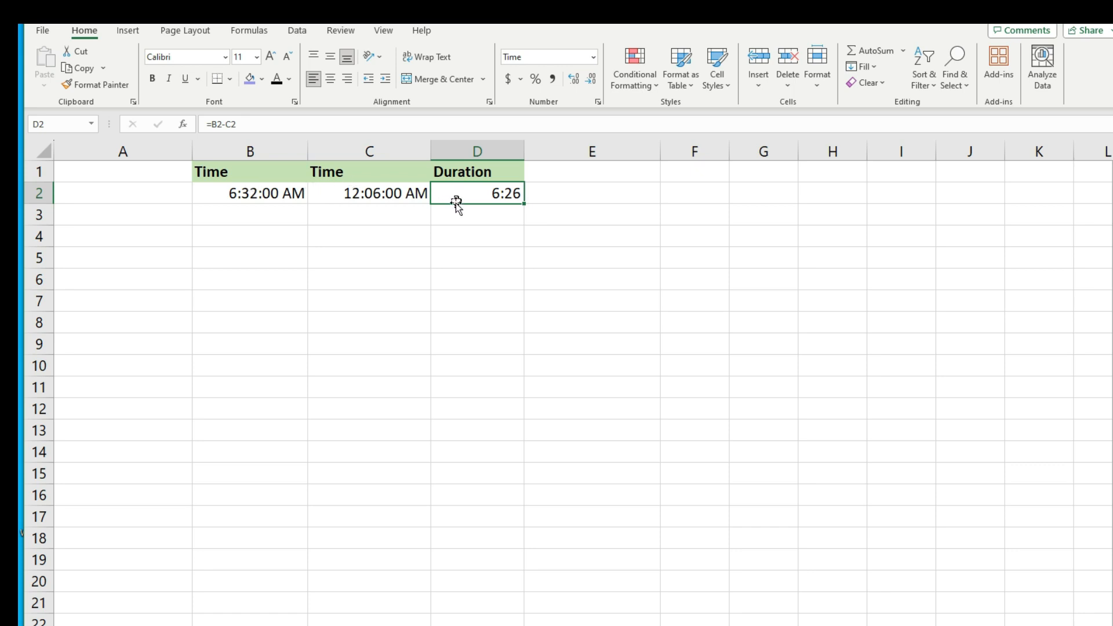
pyautogui.moveTo(273, 194); pyautogui.dragTo(365, 196)
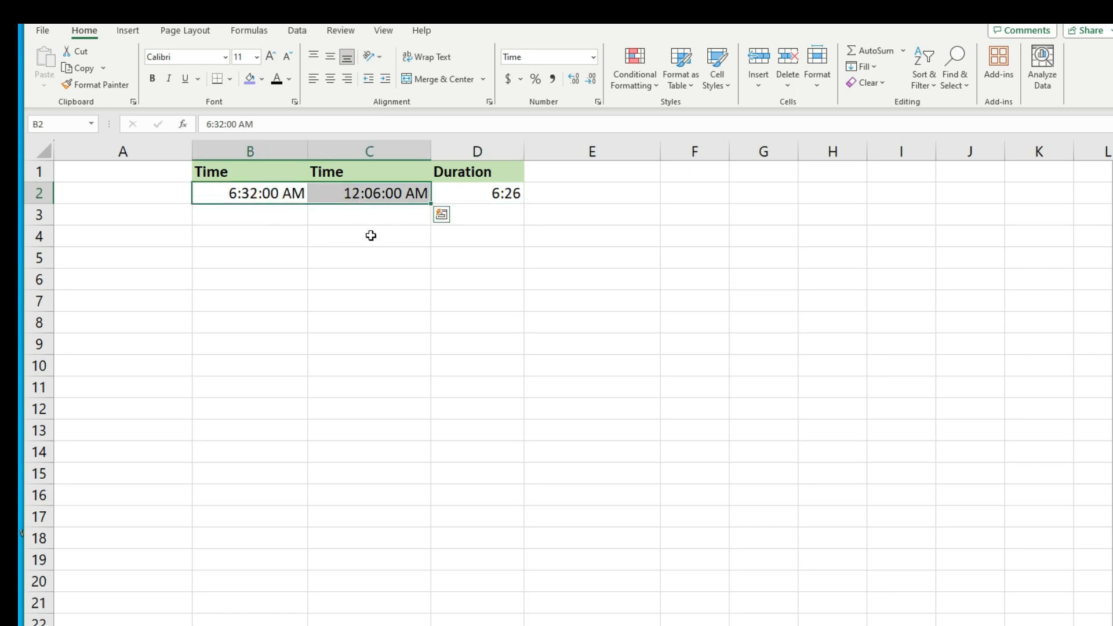
pyautogui.click(493, 196)
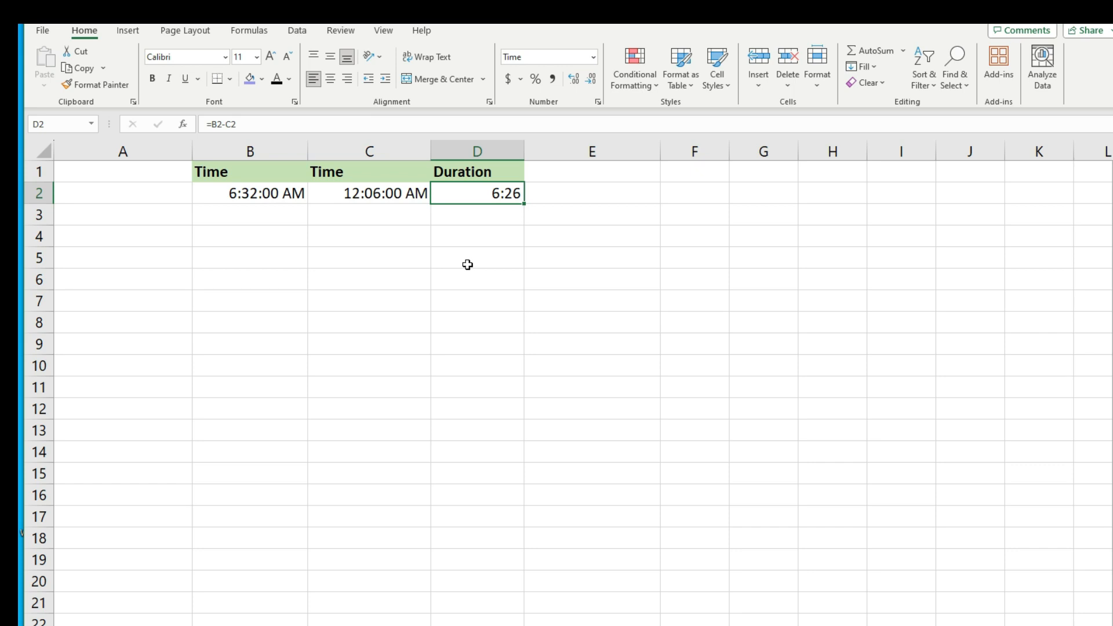
pyautogui.click(437, 277)
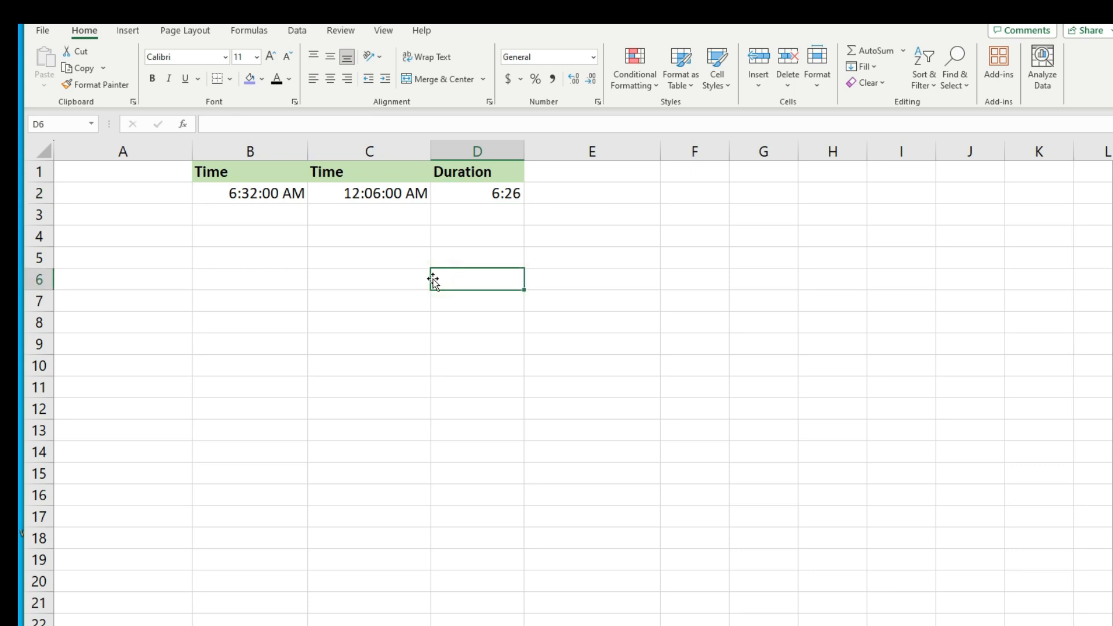